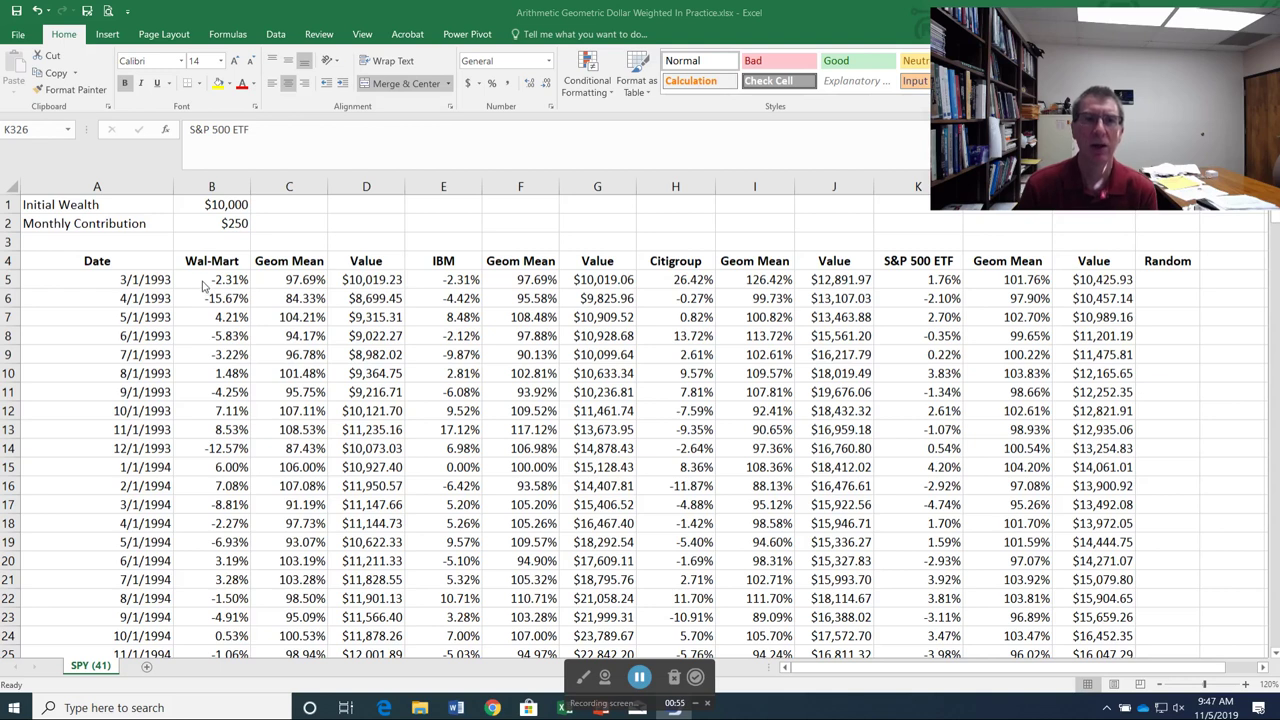
- Examine the monthly return columns for Wal-Mart, IBM, Citigroup and the S&P 500 ETF, starting from 3/1/1993
click(205, 281)
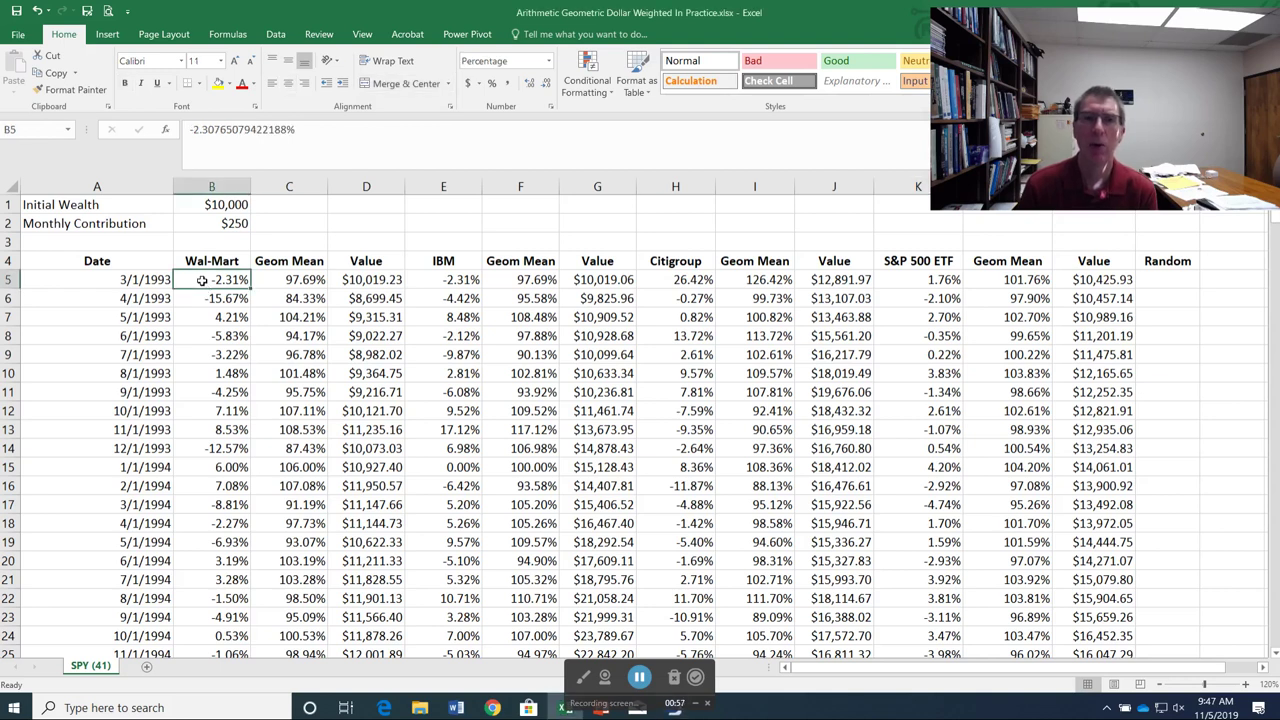
click(430, 280)
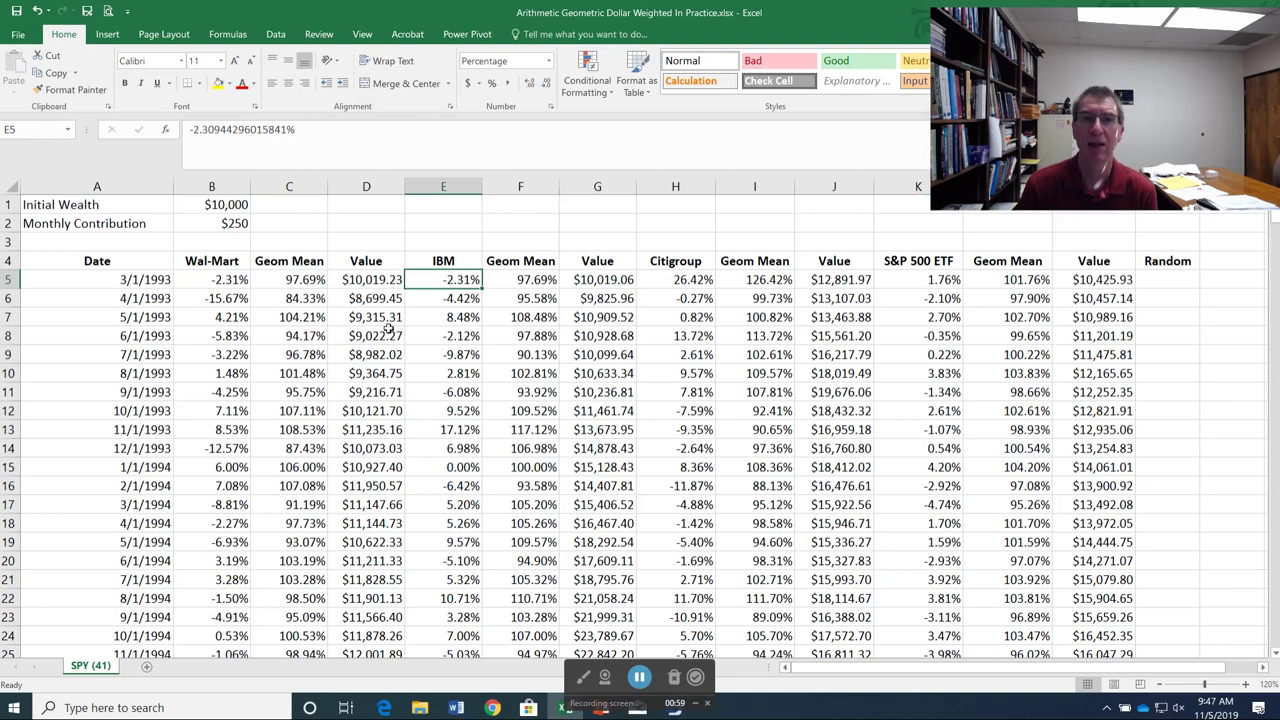
click(666, 284)
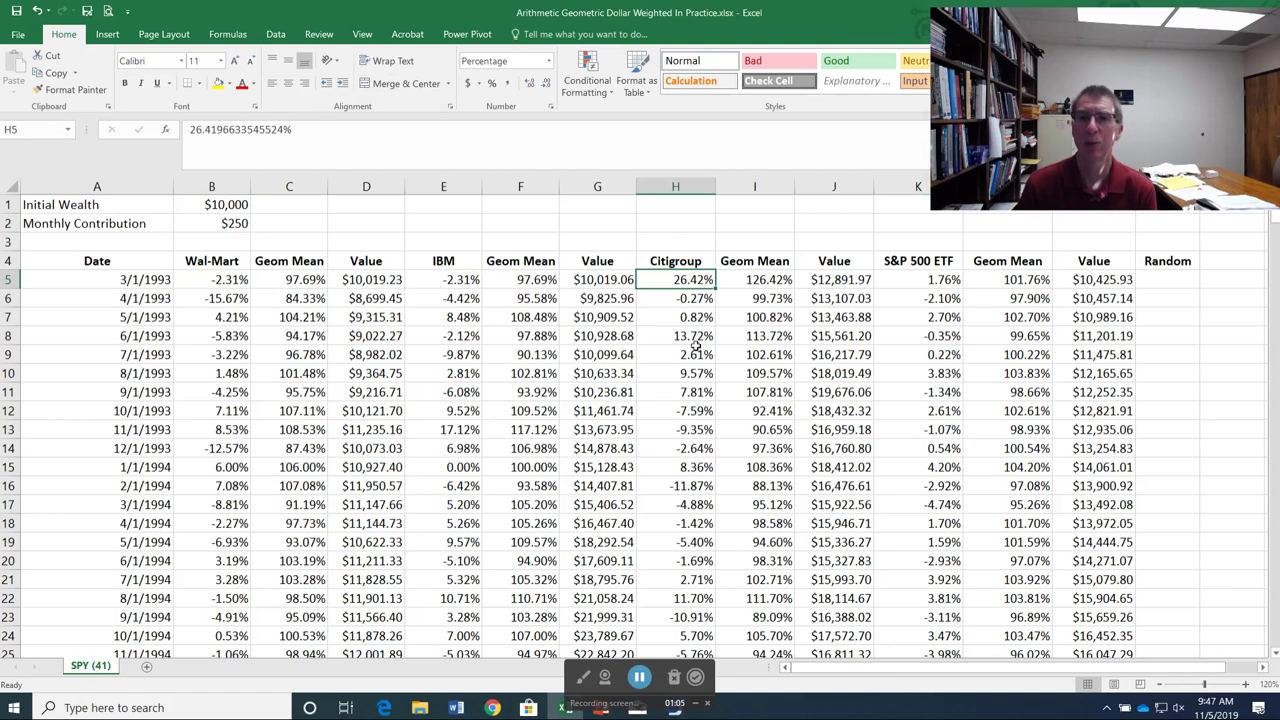
click(897, 284)
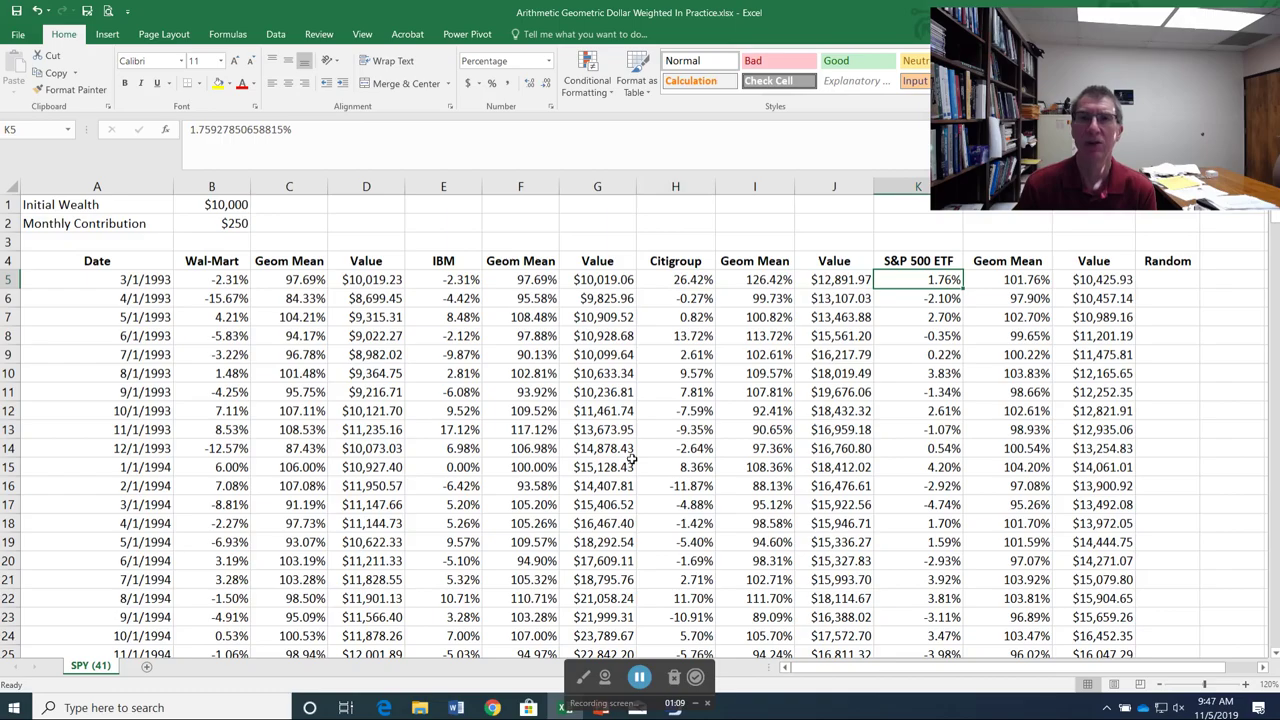
scroll(479, 390, down, 7)
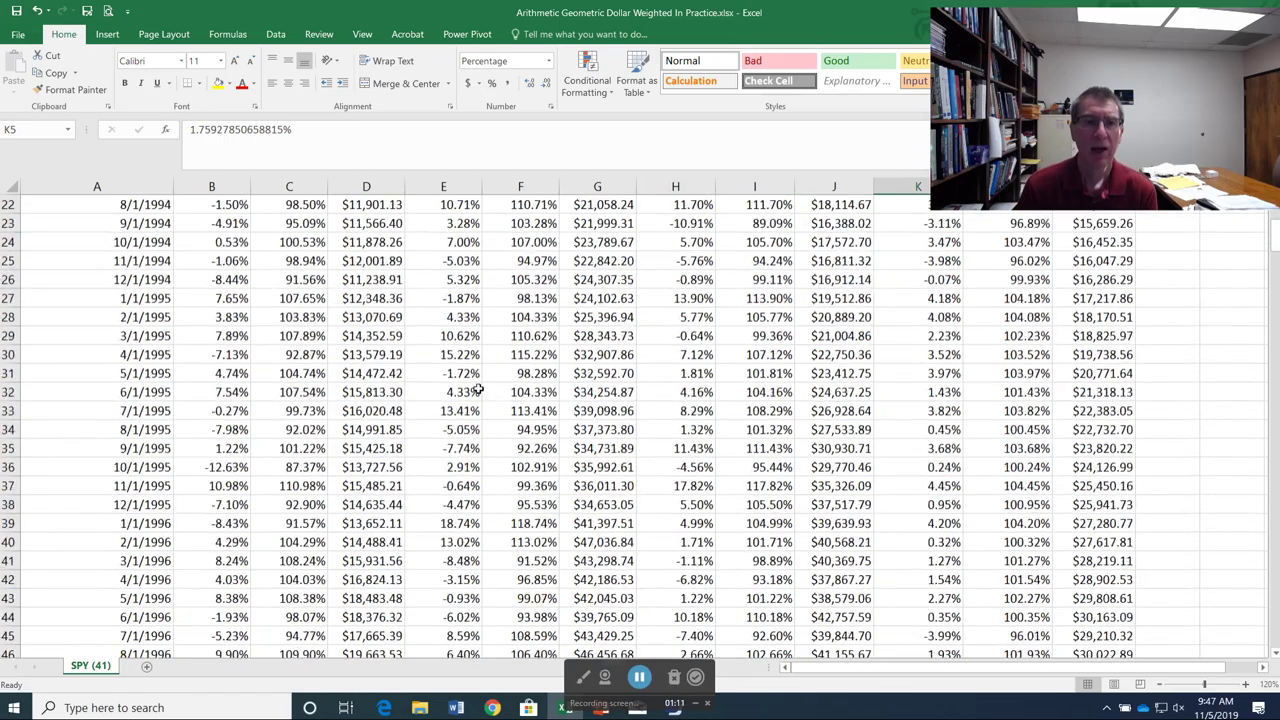
scroll(479, 390, down, 20)
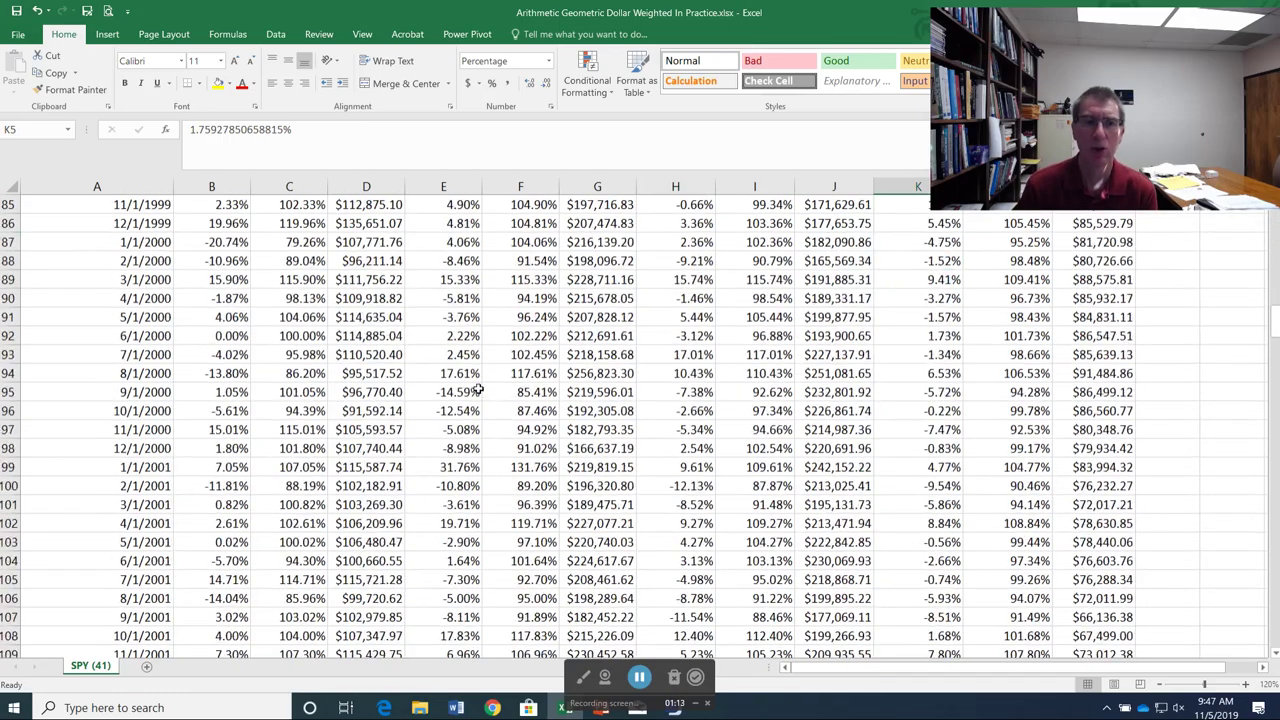
scroll(479, 390, down, 13)
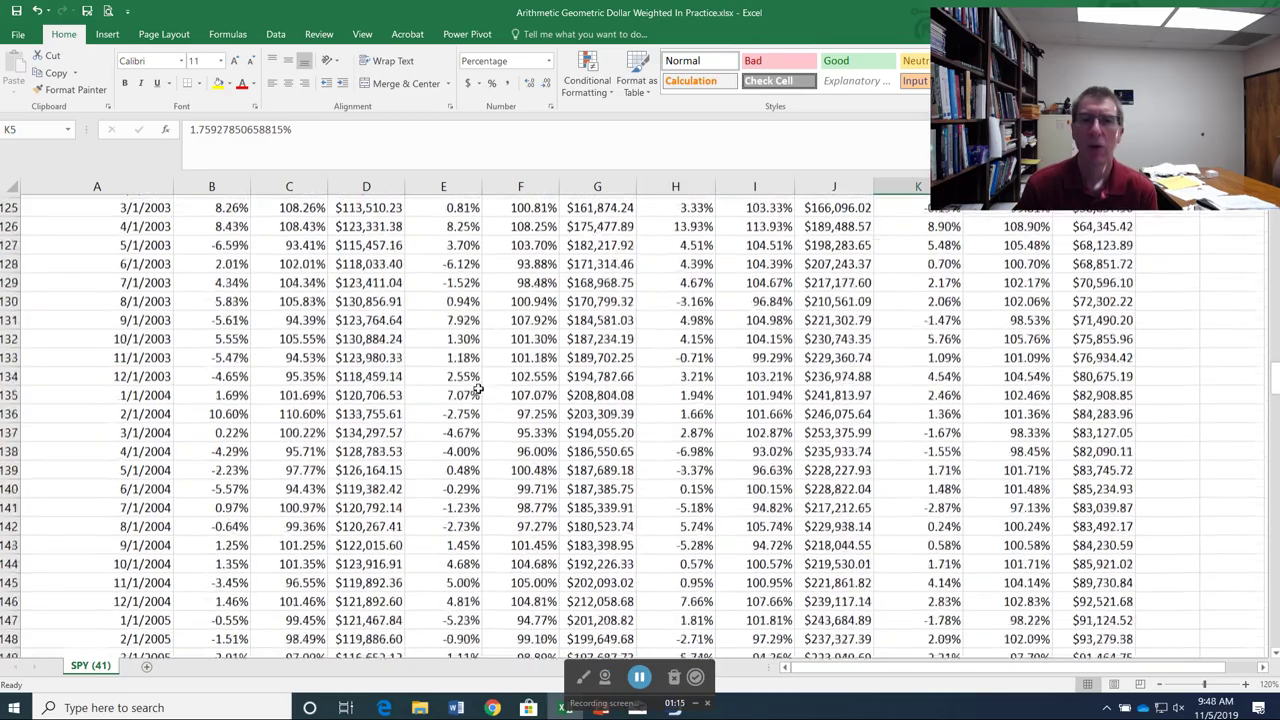
scroll(479, 390, down, 9)
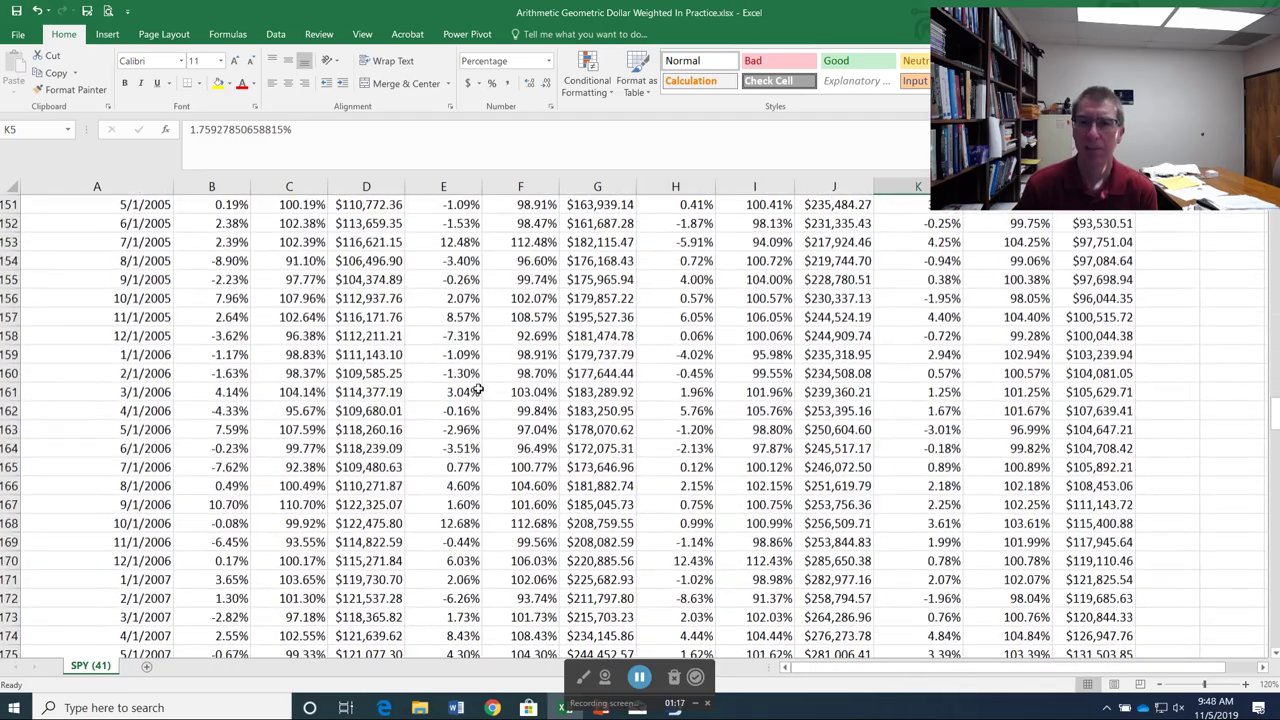
scroll(479, 390, up, 20)
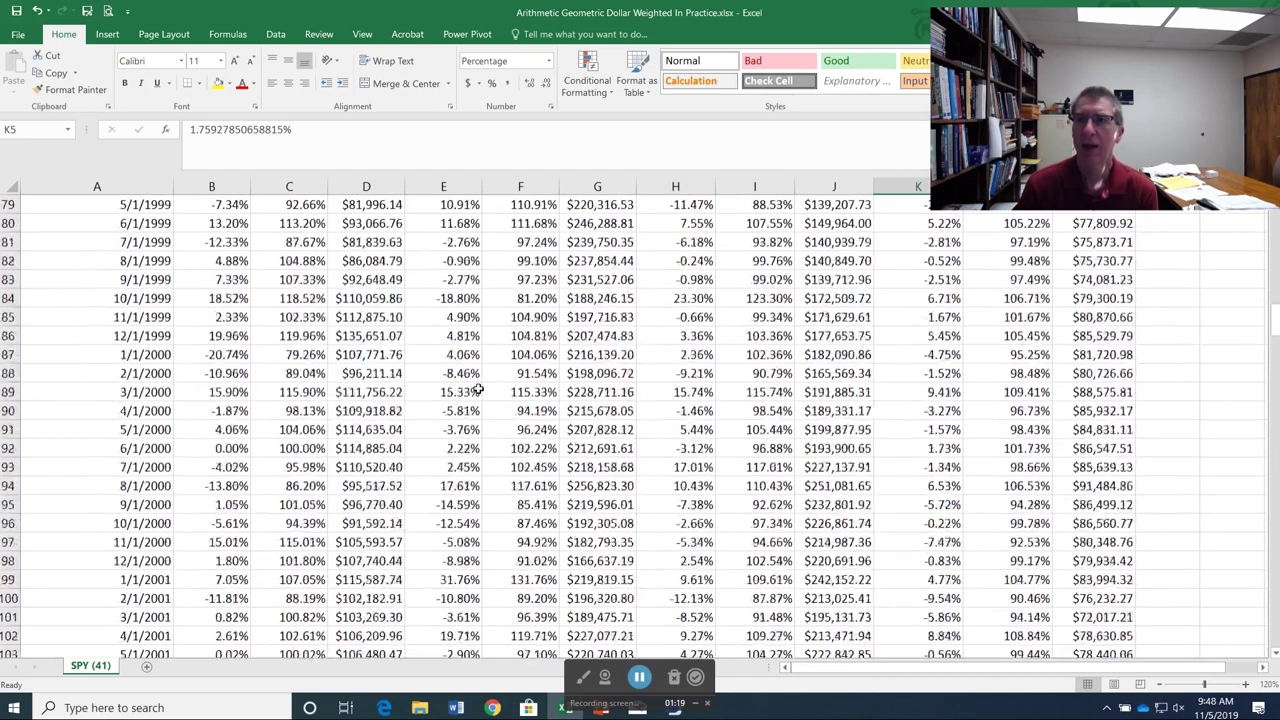
scroll(479, 390, up, 20)
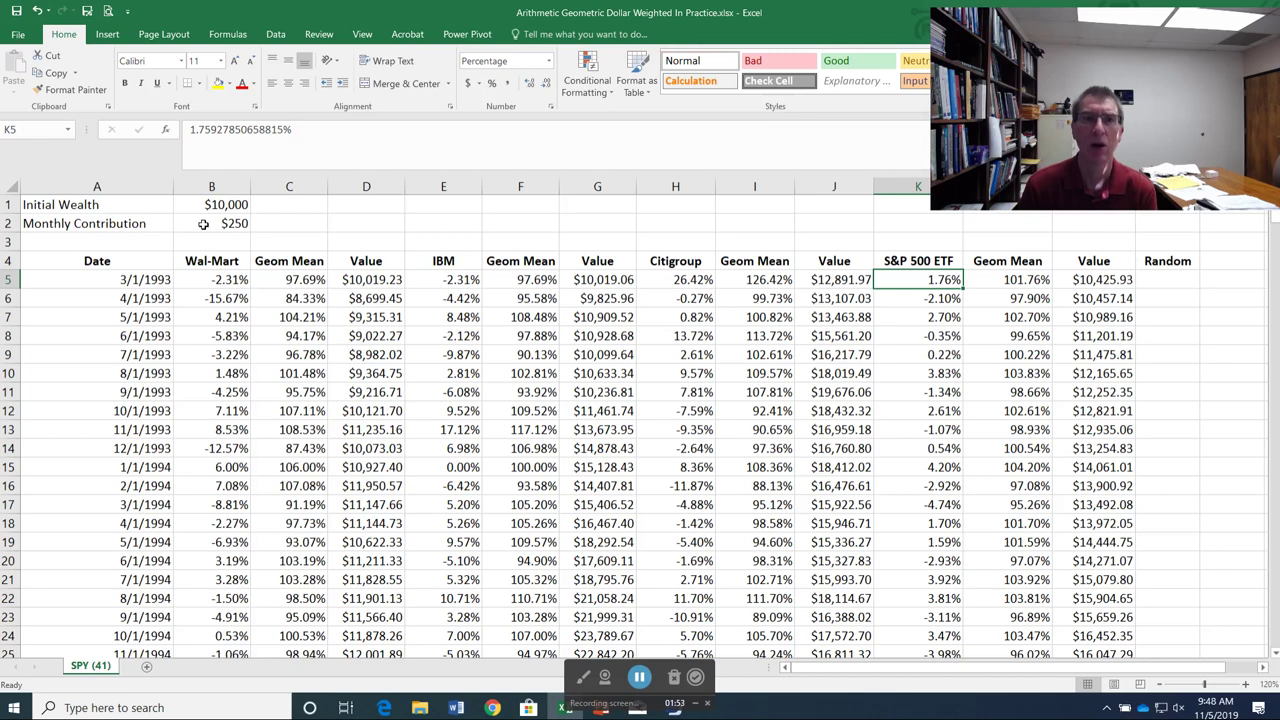
- Inspect the formulas behind Wal-Mart's first two Value entries and its first Geom Mean entry
click(356, 279)
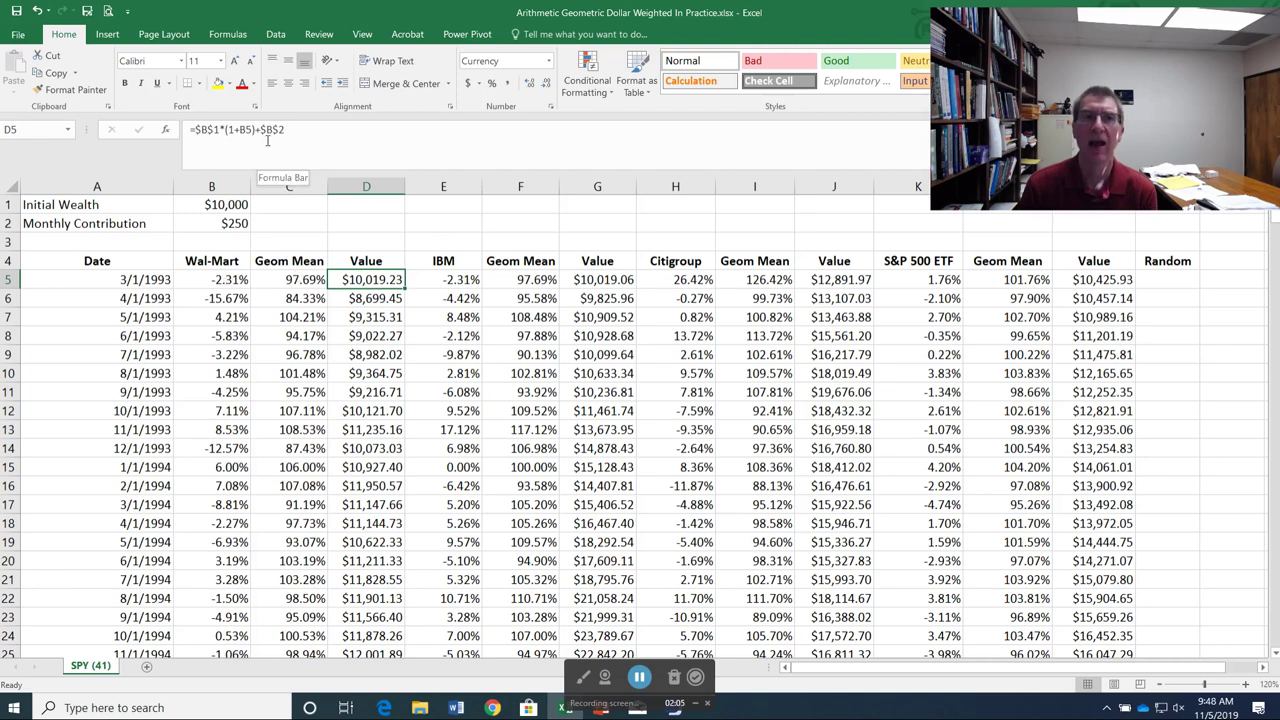
click(373, 296)
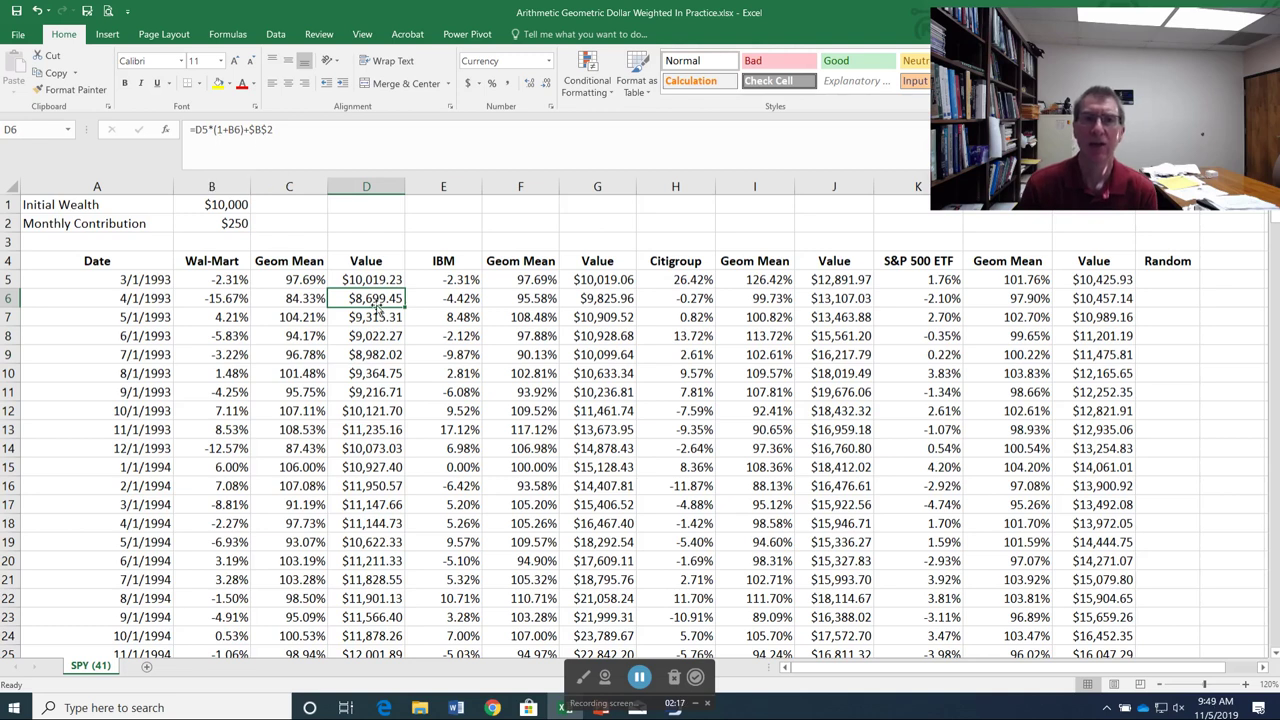
scroll(376, 310, down, 3)
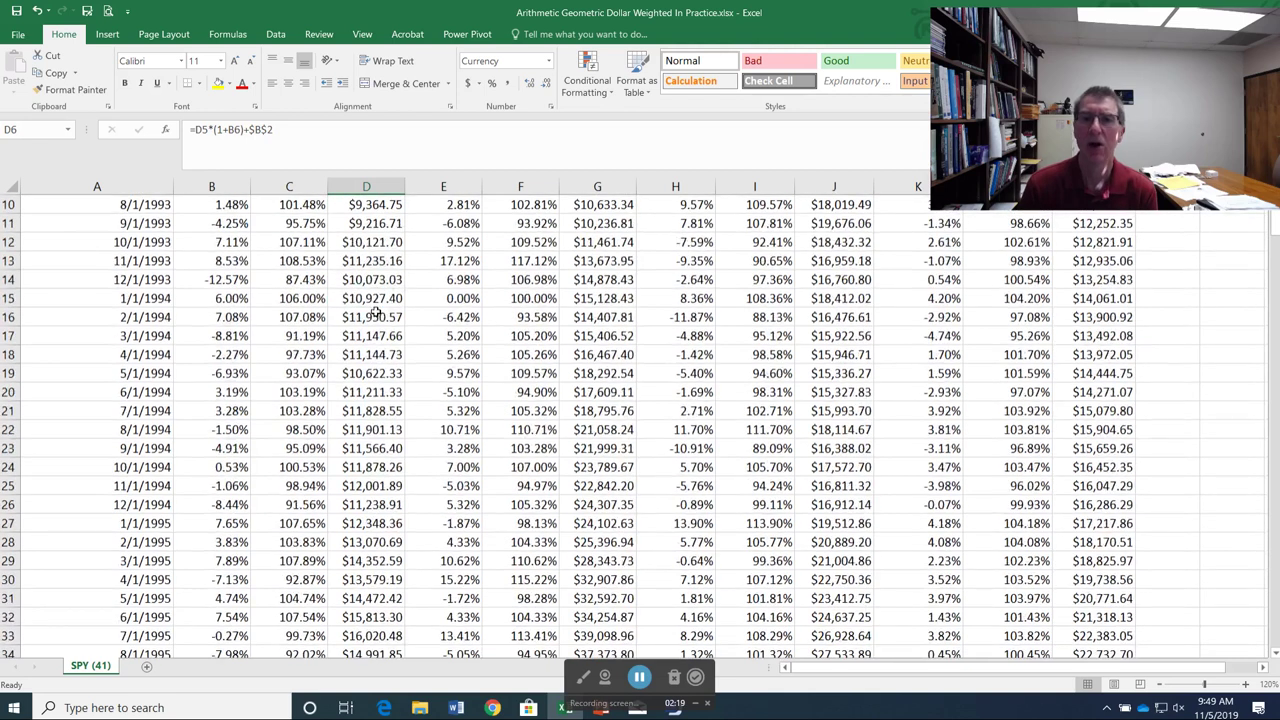
scroll(376, 312, up, 3)
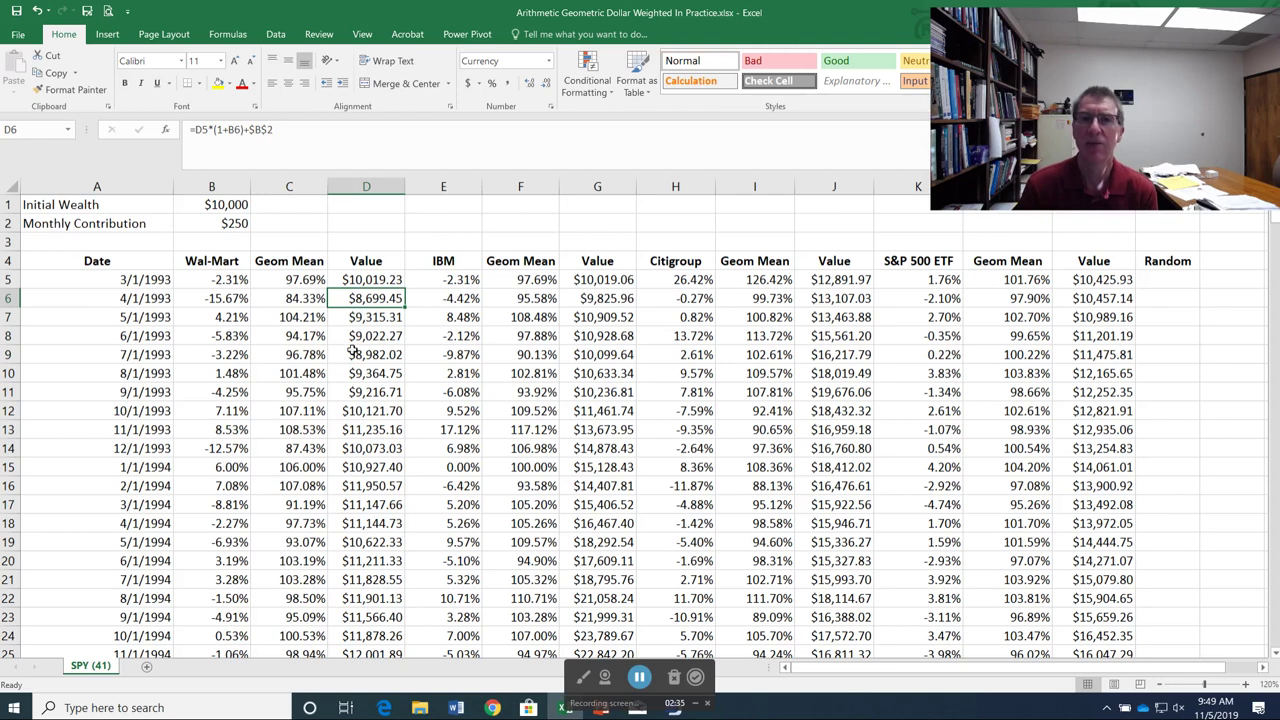
click(288, 281)
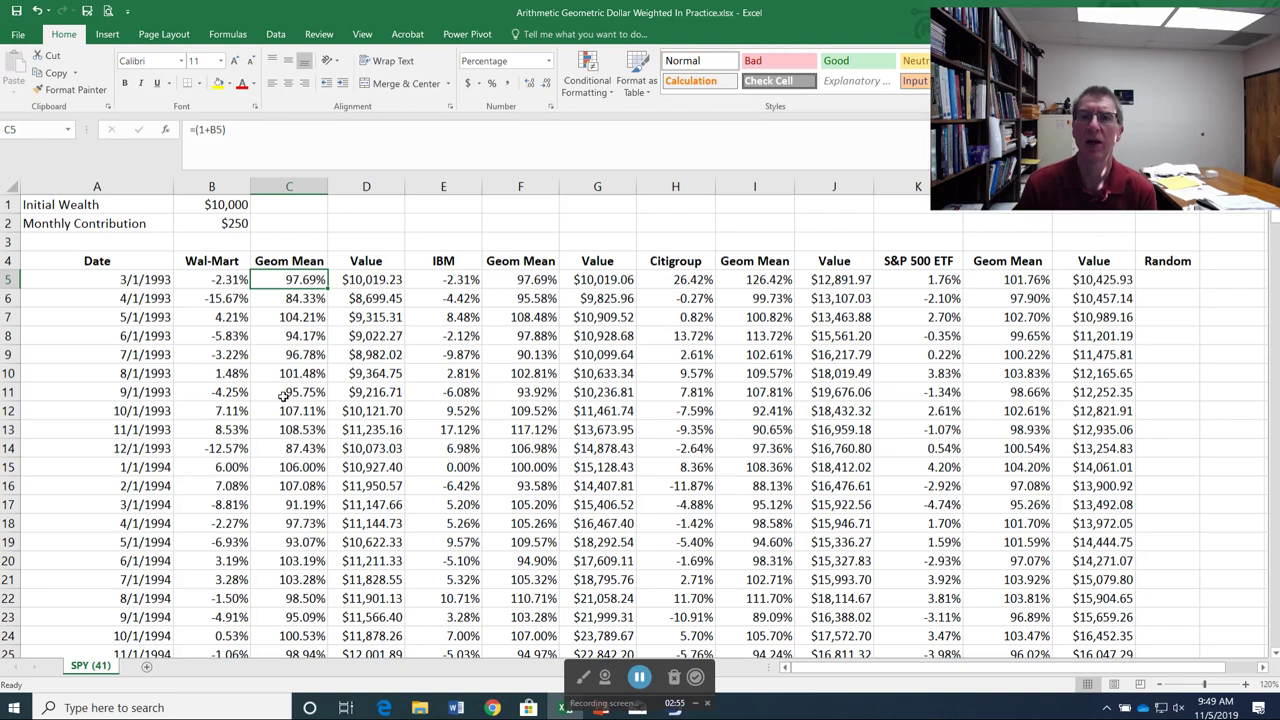
- Review the arithmetic, geometric and dollar-weighted averages of the four investments in the summary table below the monthly data
scroll(306, 364, down, 7)
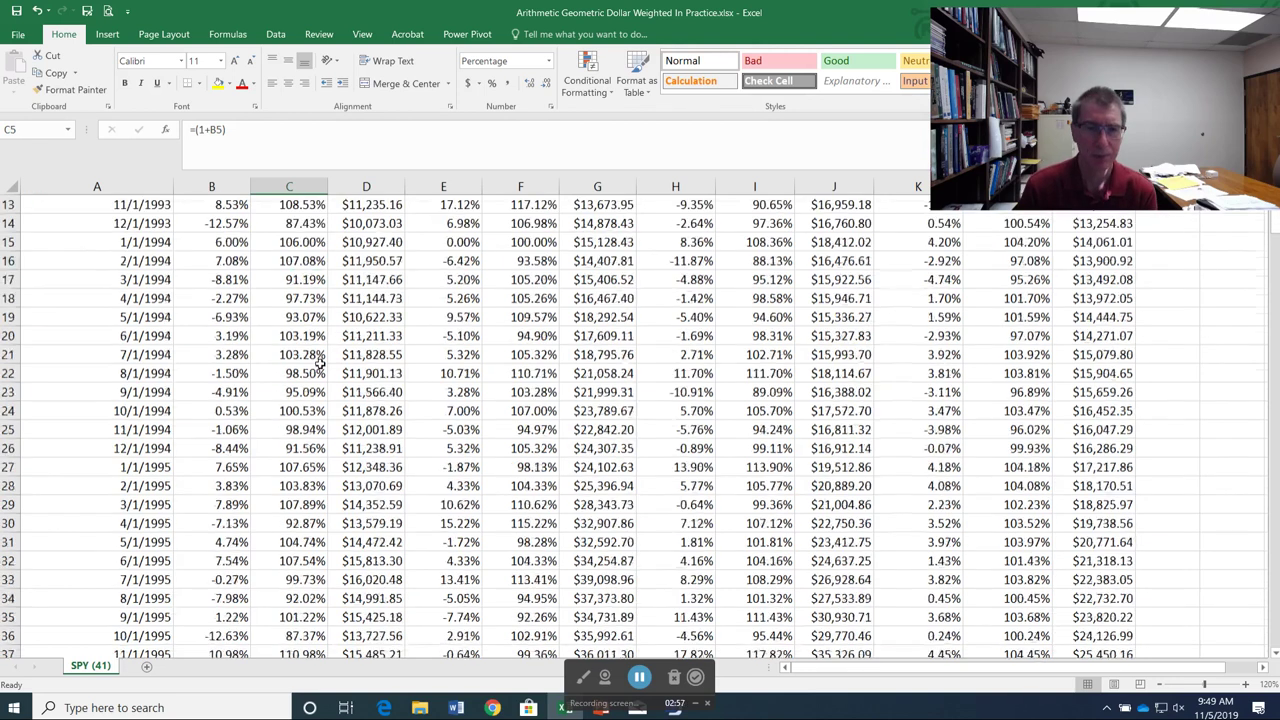
scroll(318, 364, down, 7)
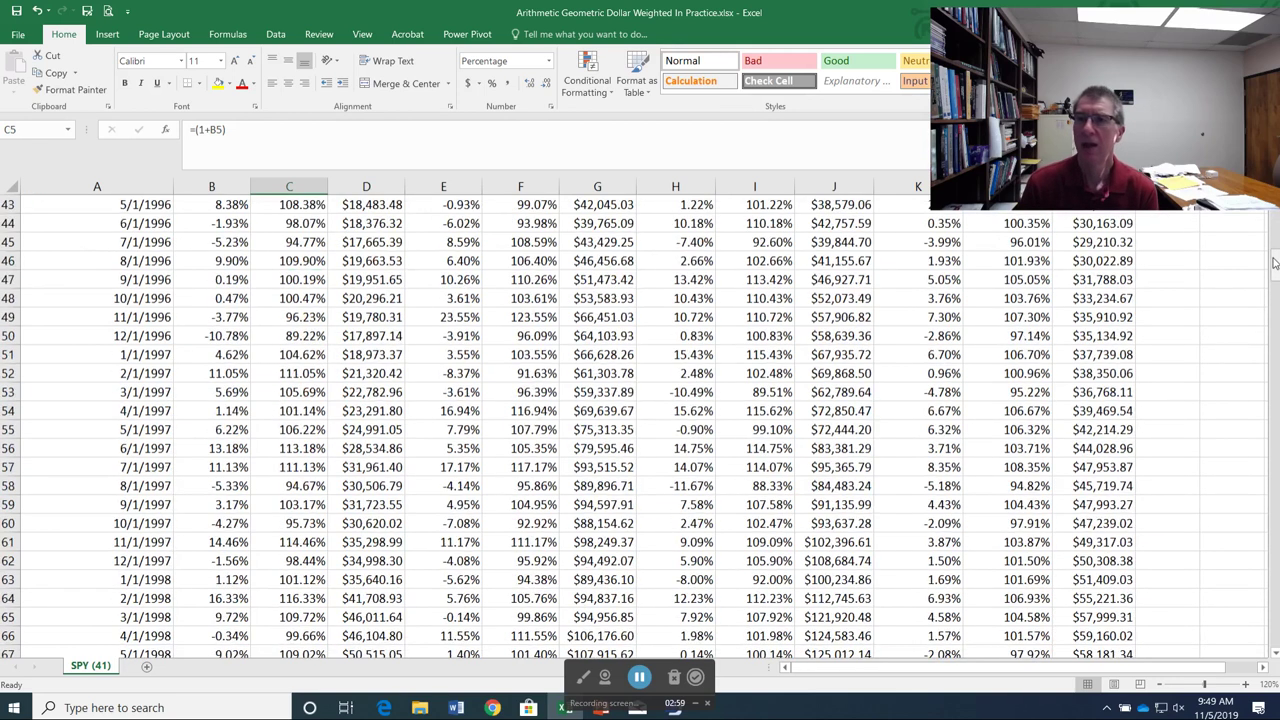
drag(1275, 262, 1275, 632)
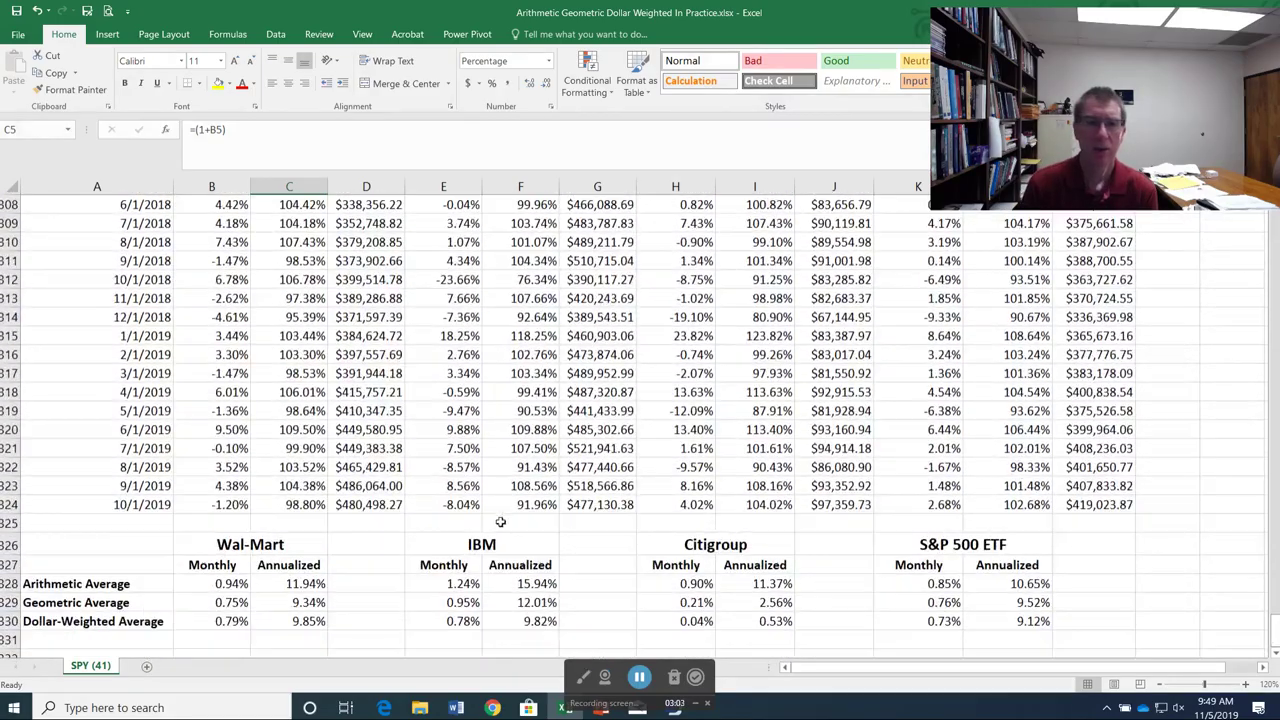
scroll(428, 516, down, 2)
scroll(428, 516, up, 1)
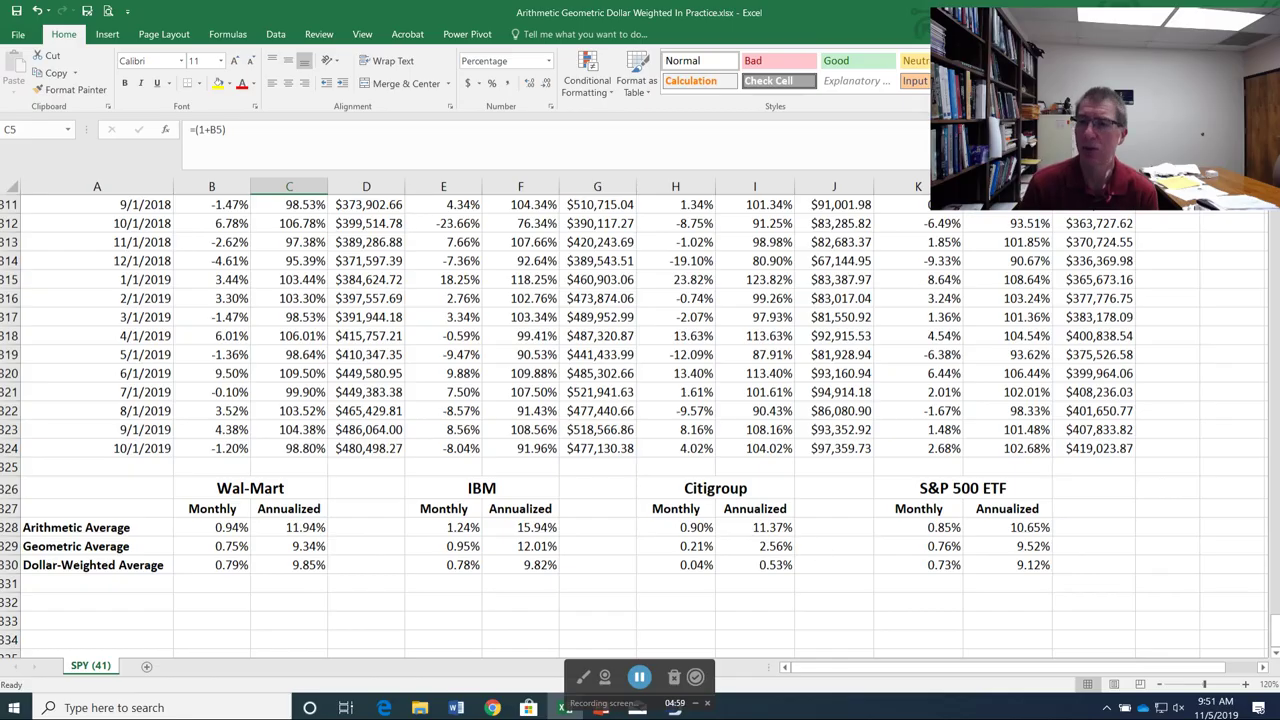
- Examine Citigroup's extreme monthly returns between 11/1/2008 and 8/1/2009, and check them against its averages in the summary table
drag(1275, 630, 1274, 452)
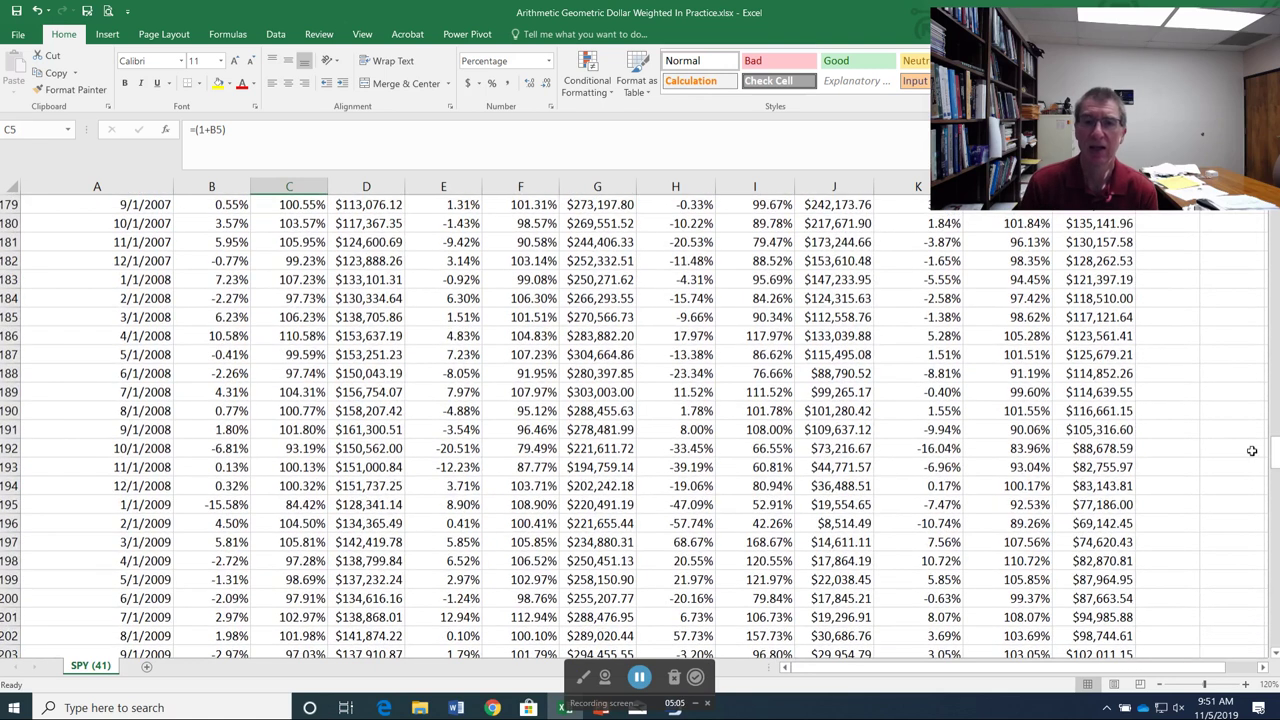
click(692, 508)
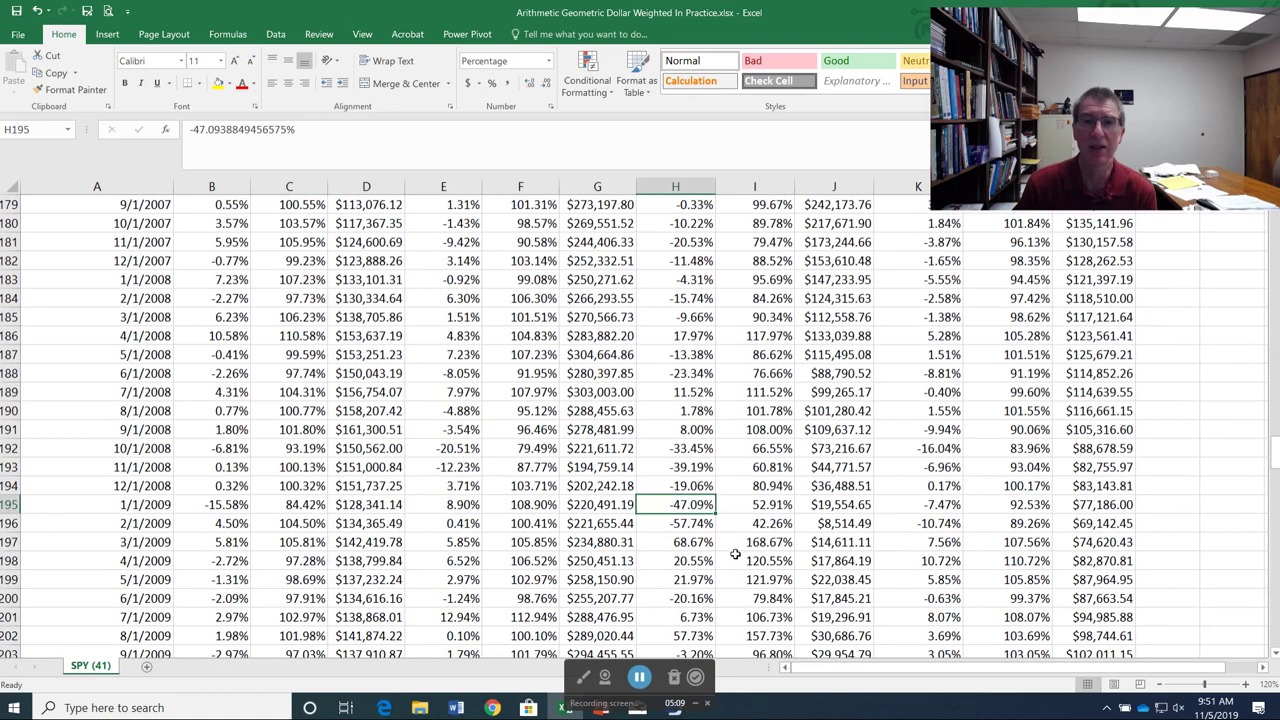
click(700, 527)
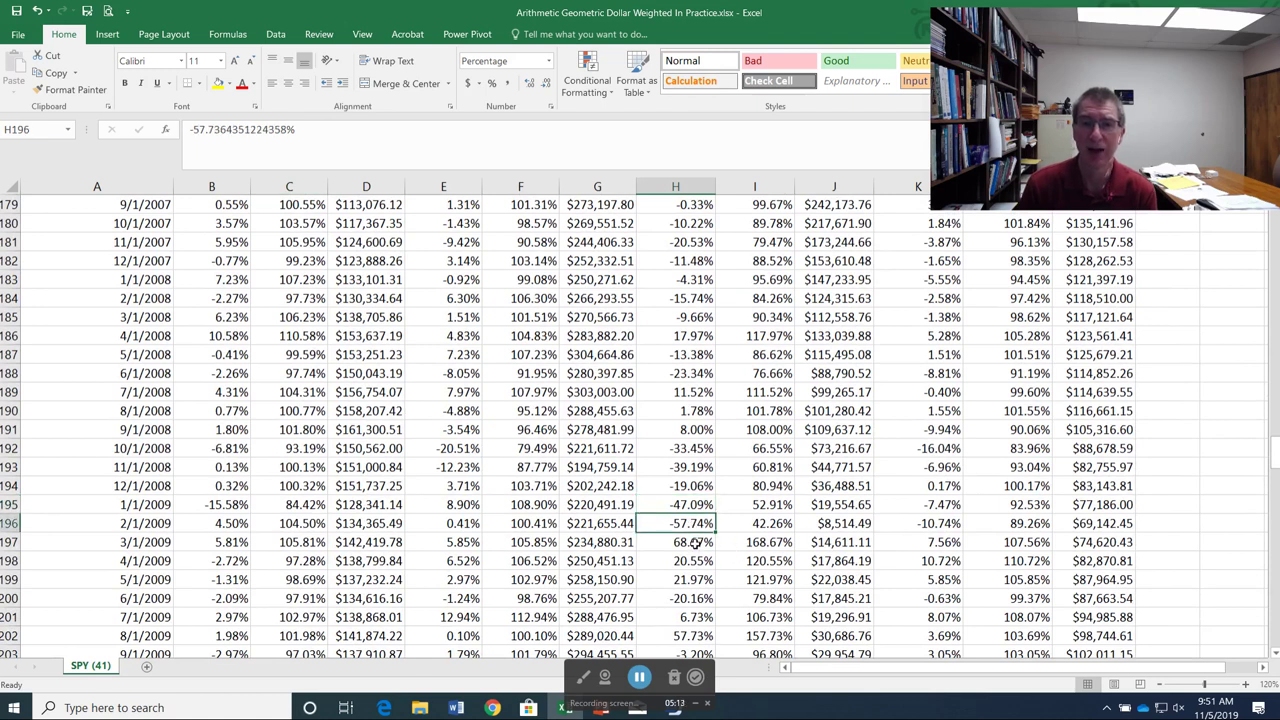
click(695, 543)
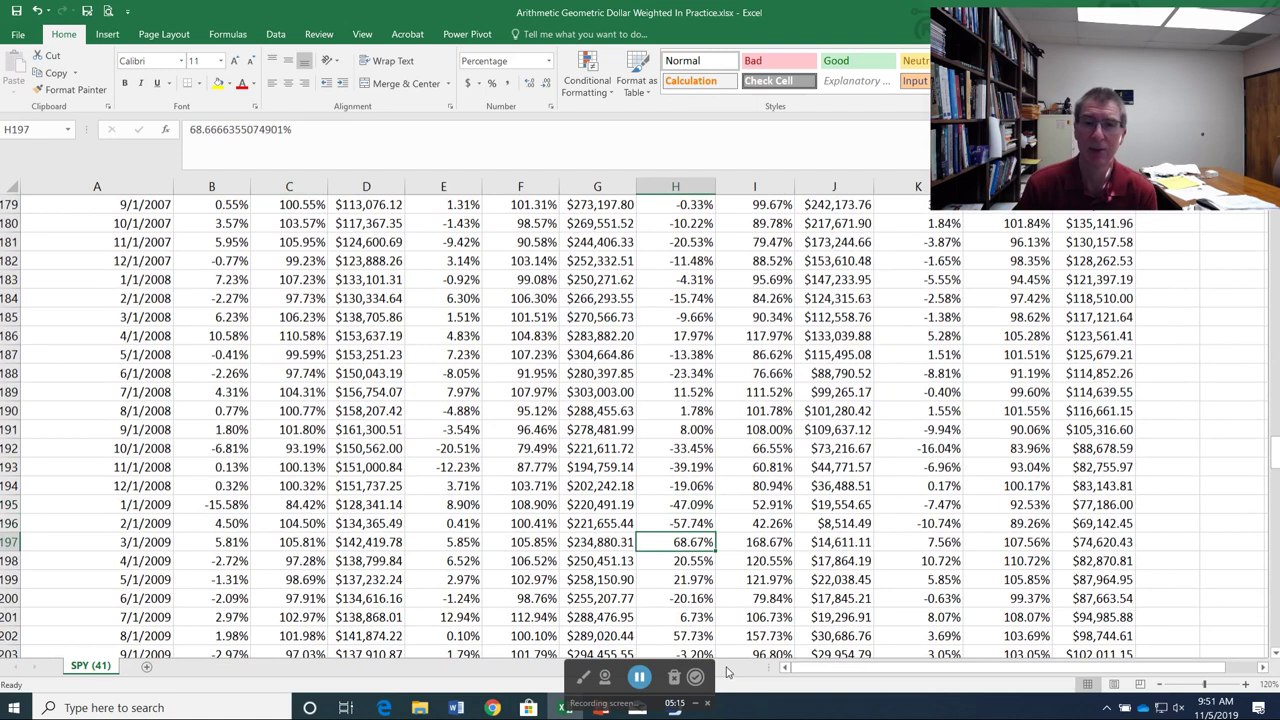
click(705, 637)
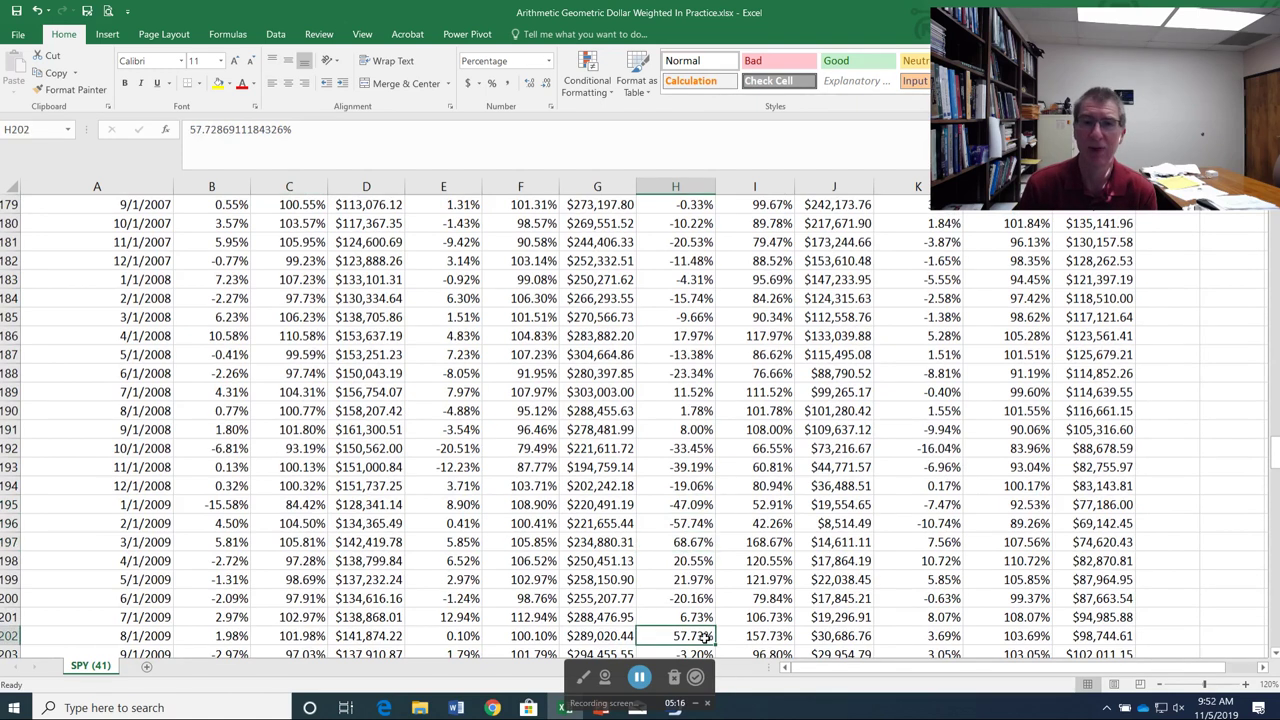
click(675, 466)
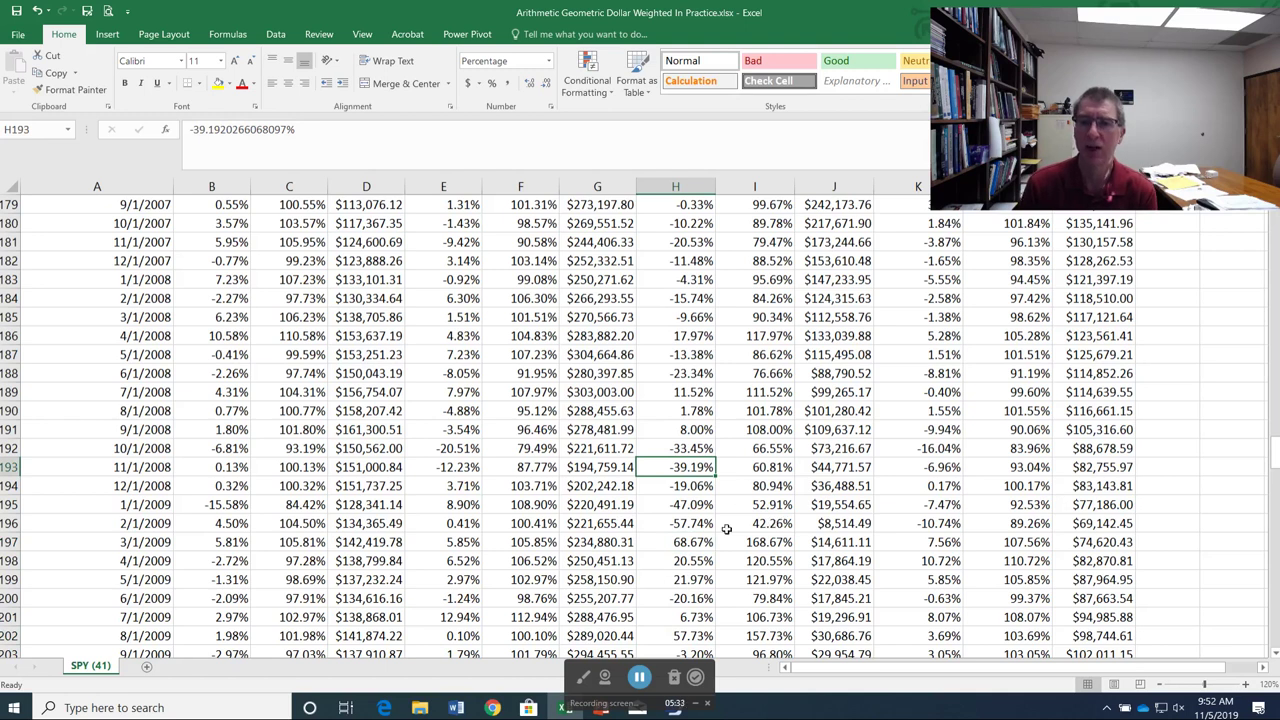
drag(1276, 435, 1275, 648)
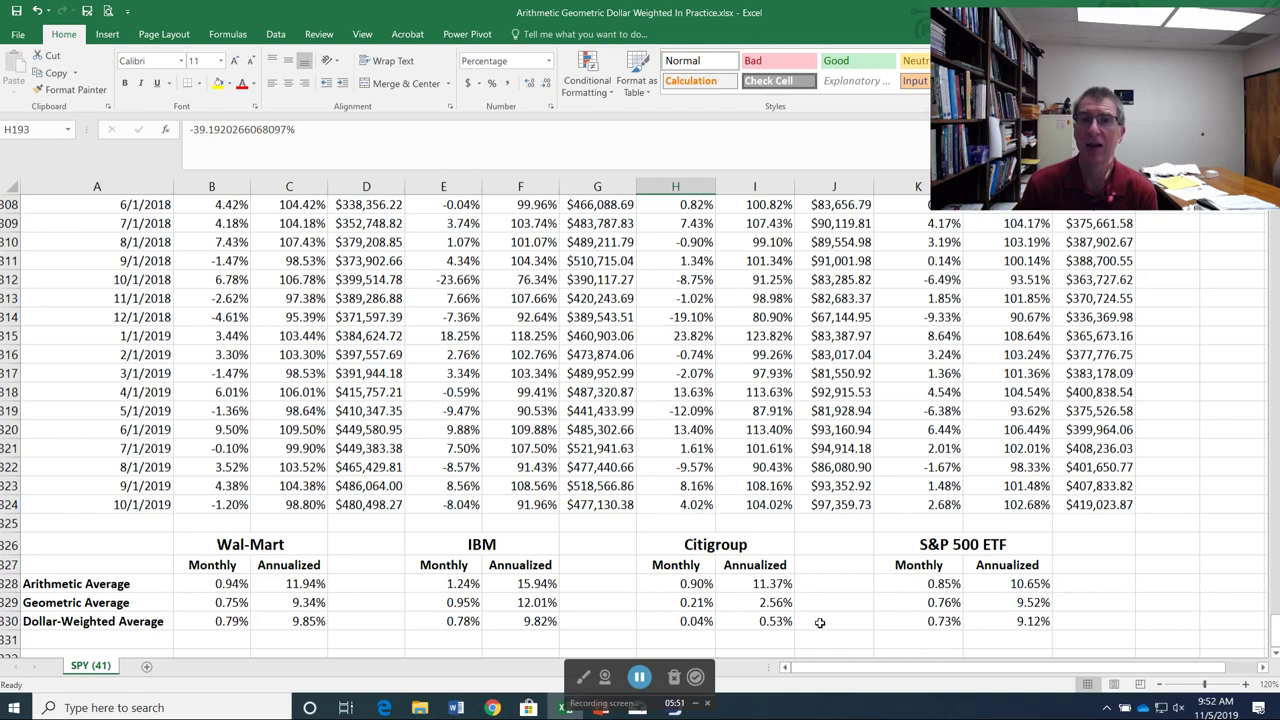
- Compare the 4/1/2008 portfolio values of Wal-Mart, Citigroup and the S&P 500 ETF, and check Citigroup's value at 2/1/2009
scroll(819, 622, up, 20)
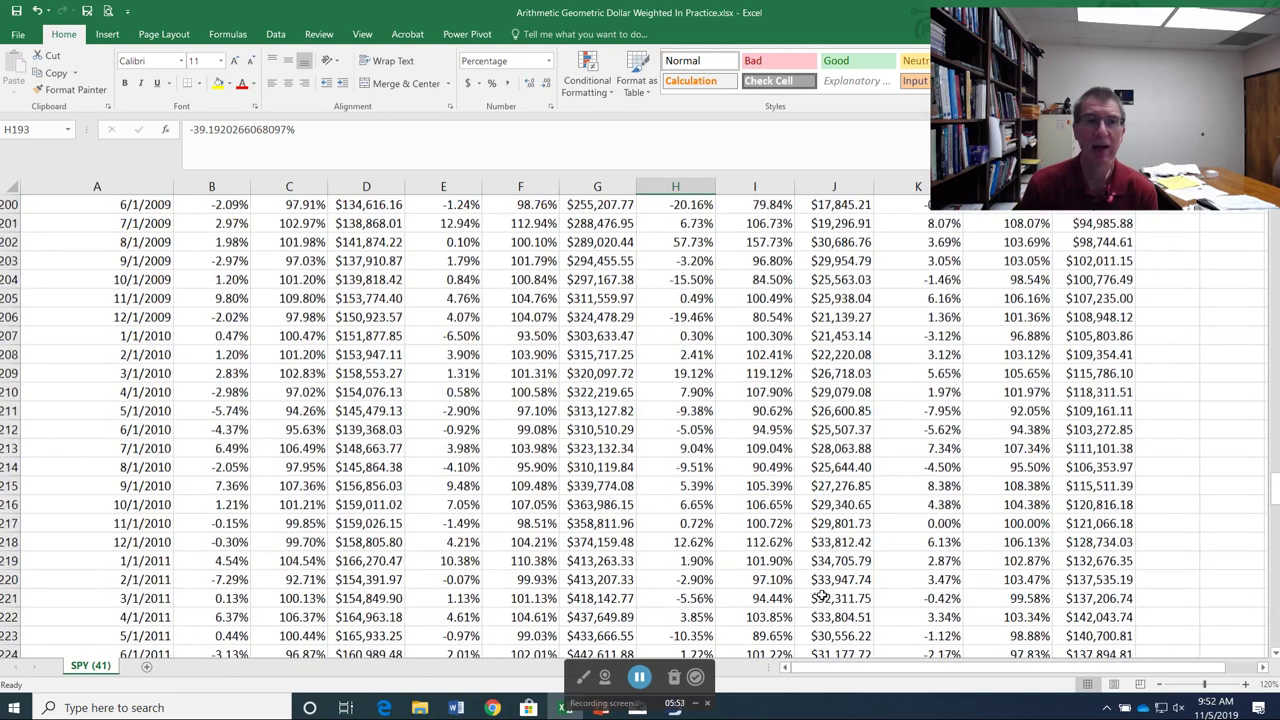
scroll(819, 597, up, 6)
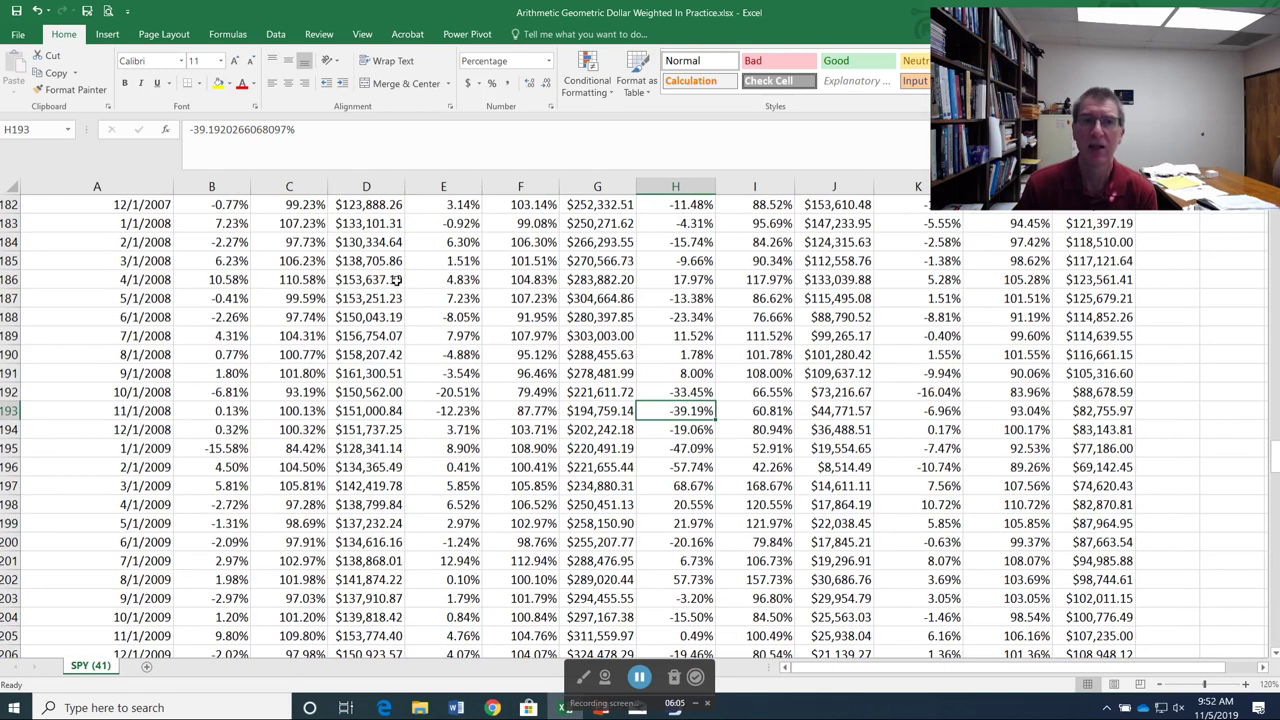
click(842, 284)
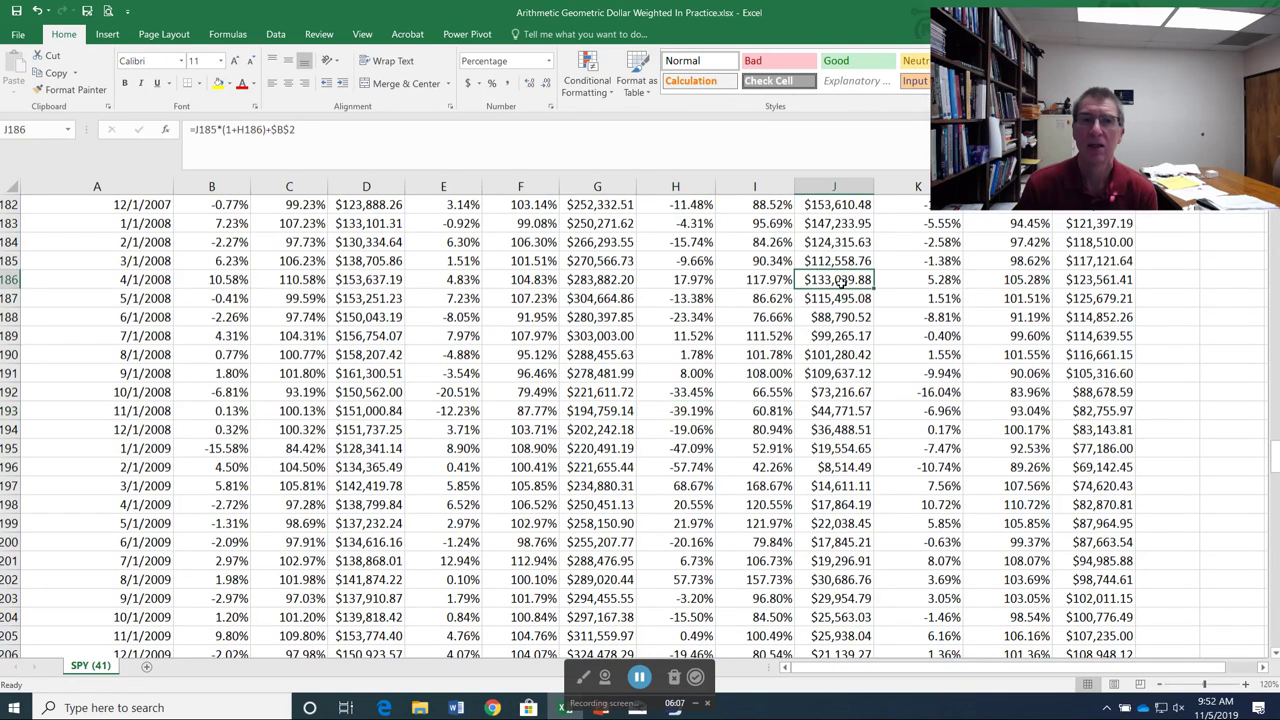
click(355, 284)
click(824, 286)
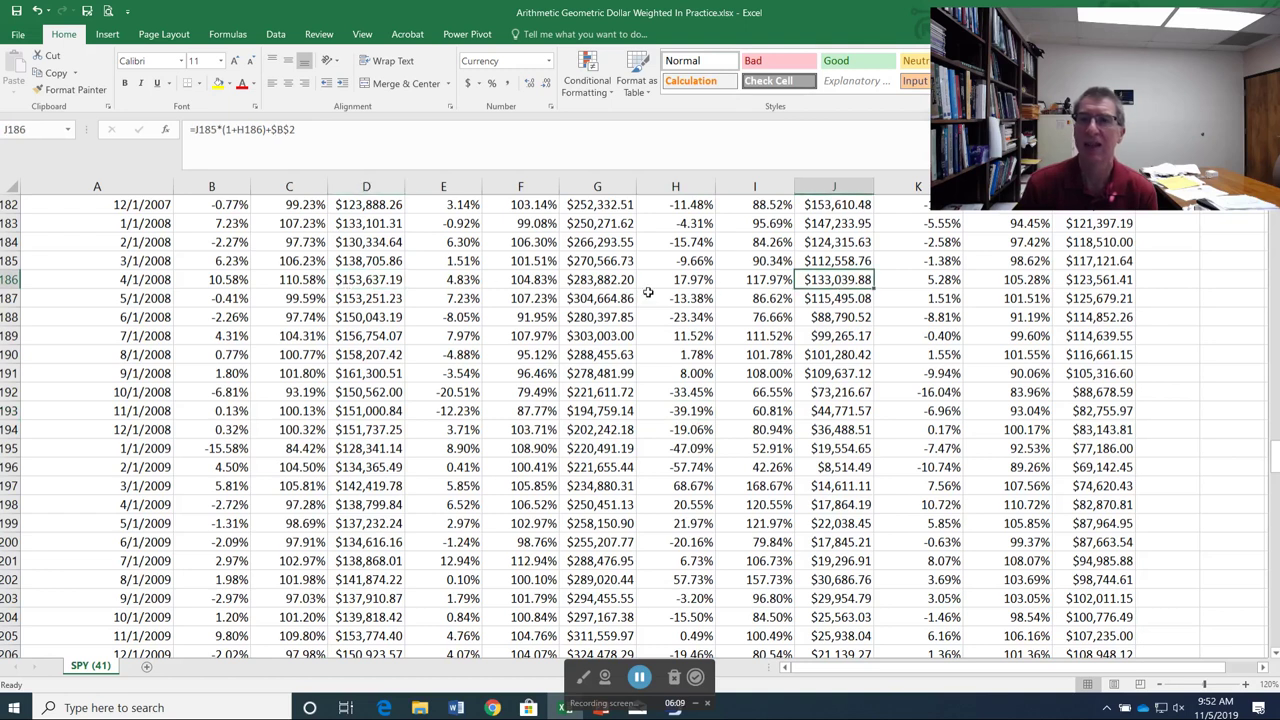
click(1118, 280)
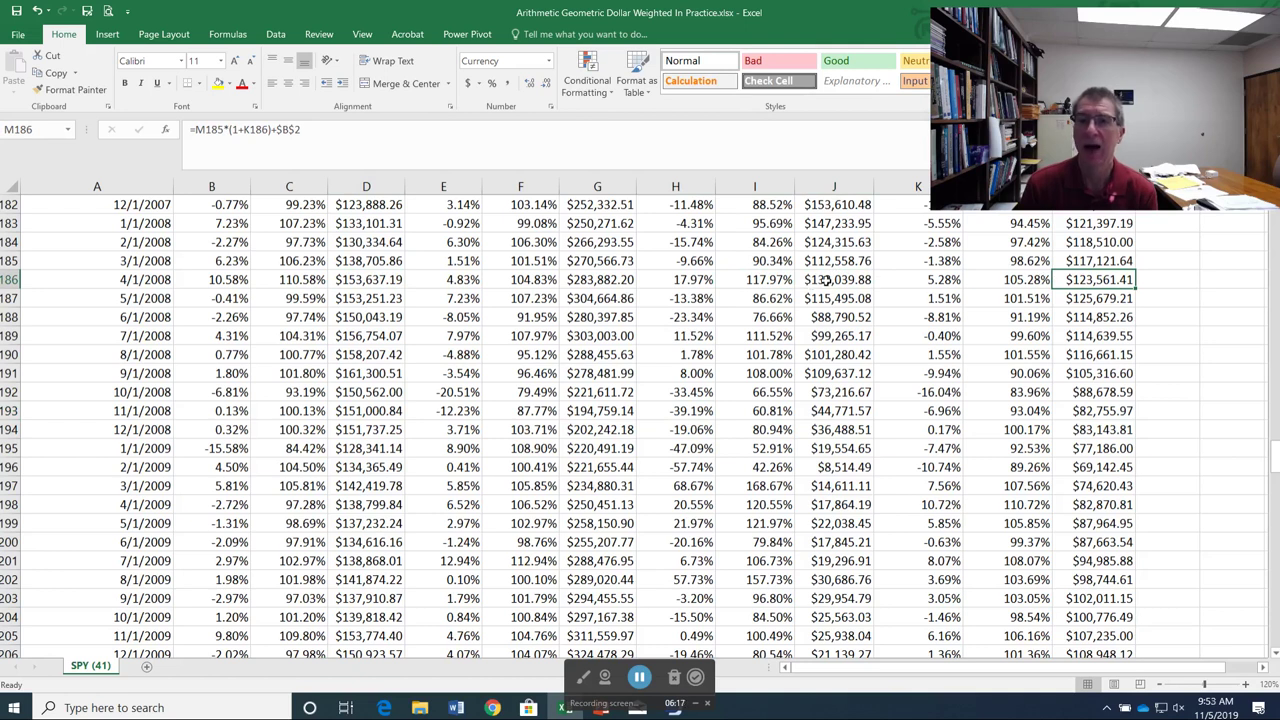
click(851, 467)
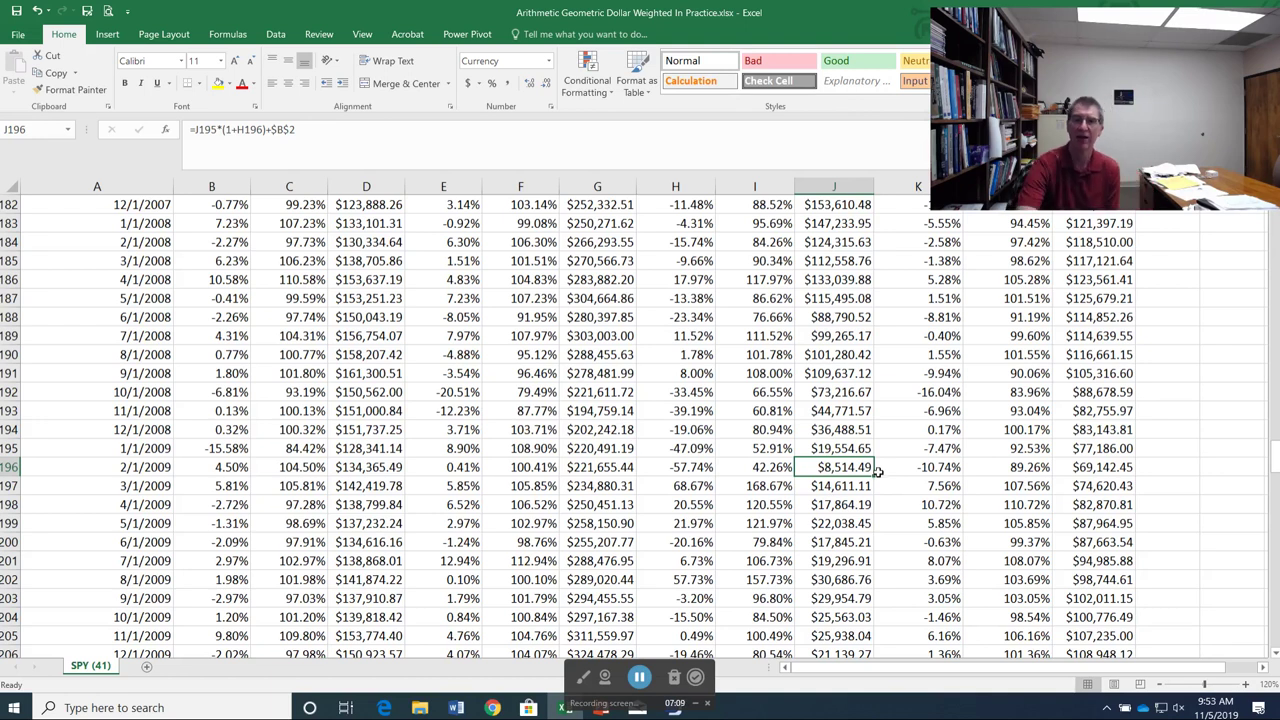
- Review the final portfolio values and averages summary, and return to the Initial Wealth and Monthly Contribution inputs
scroll(875, 476, down, 20)
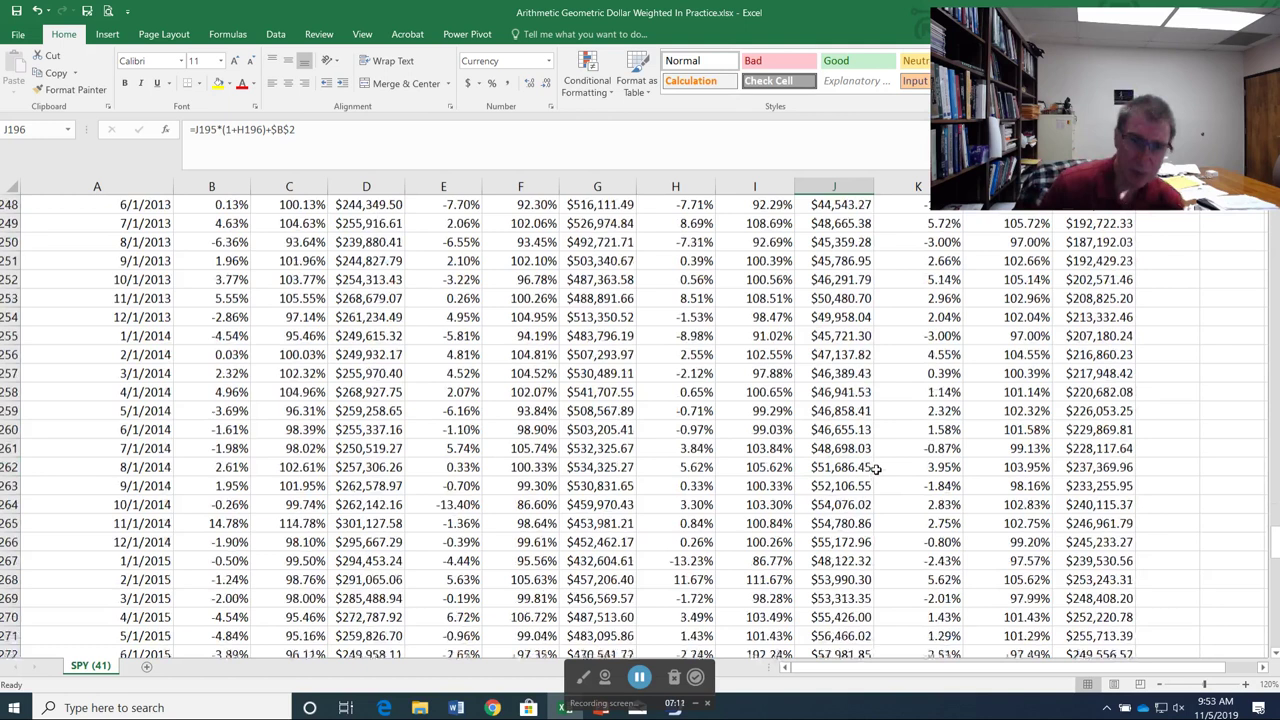
scroll(875, 476, down, 20)
scroll(875, 465, up, 7)
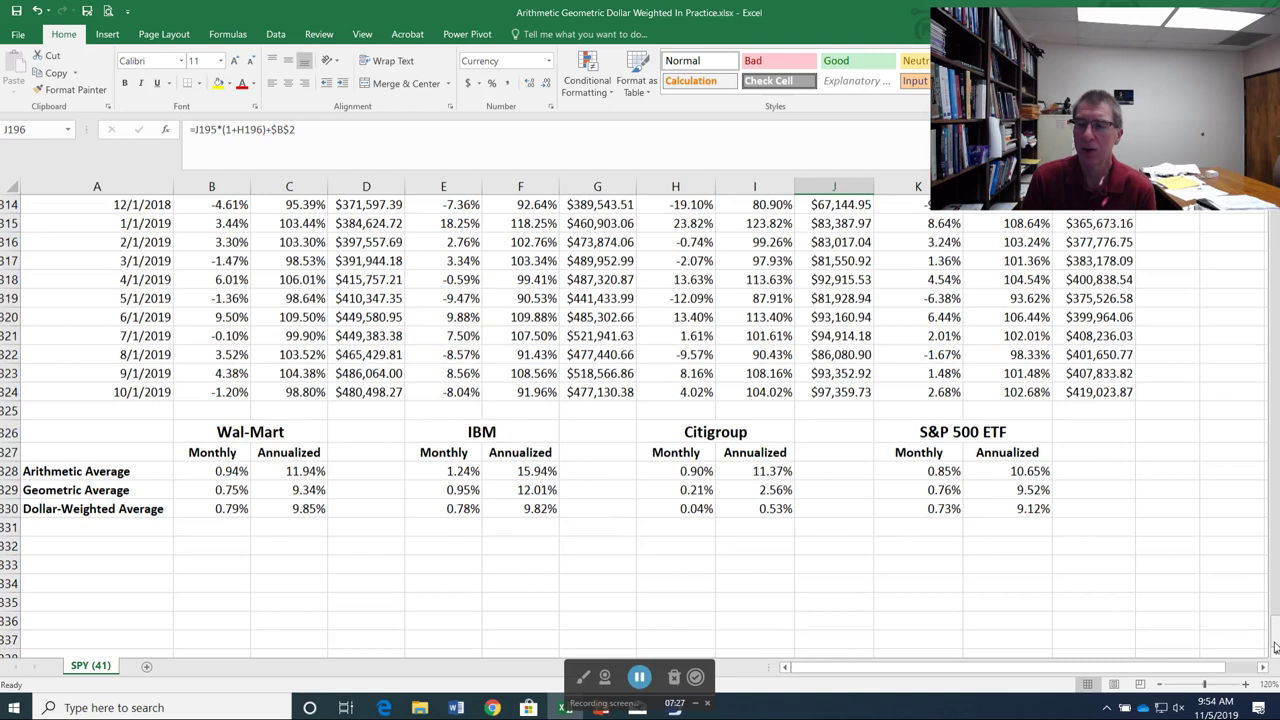
drag(1274, 640, 1274, 220)
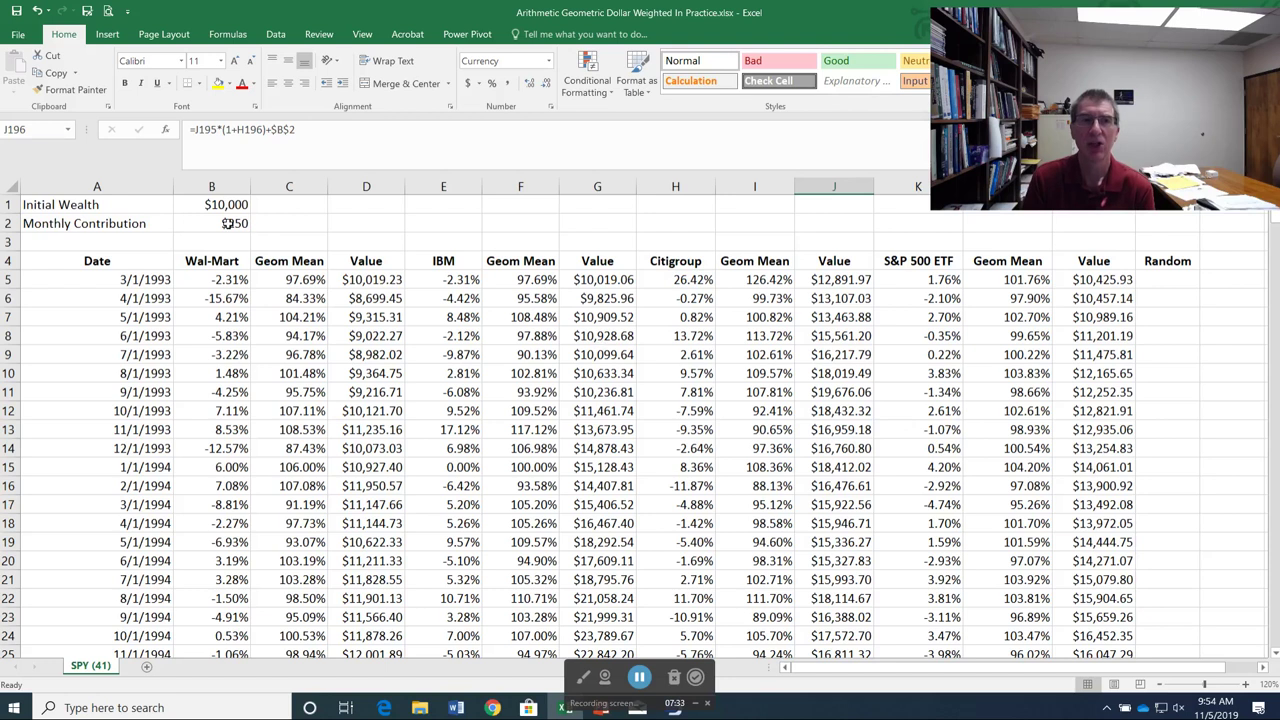
- Check the averages of the four investments in the summary table, and set the Monthly Contribution to $350
click(228, 224)
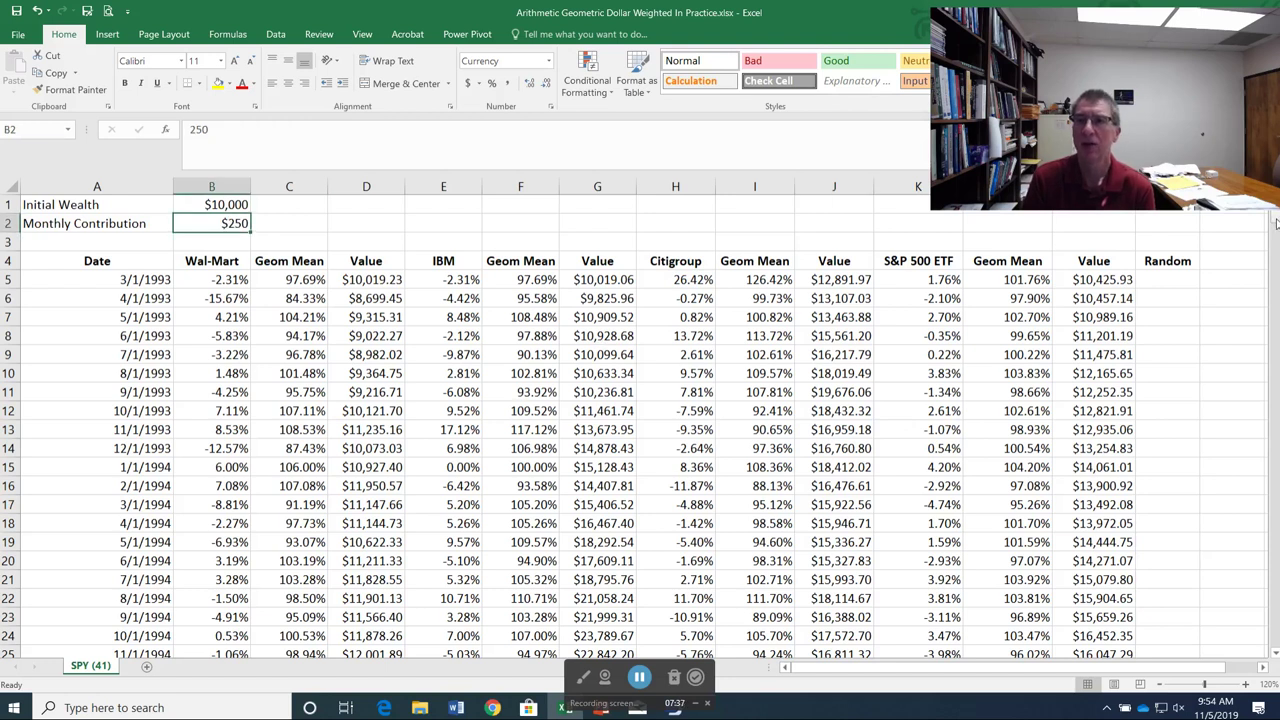
drag(1276, 224, 1276, 235)
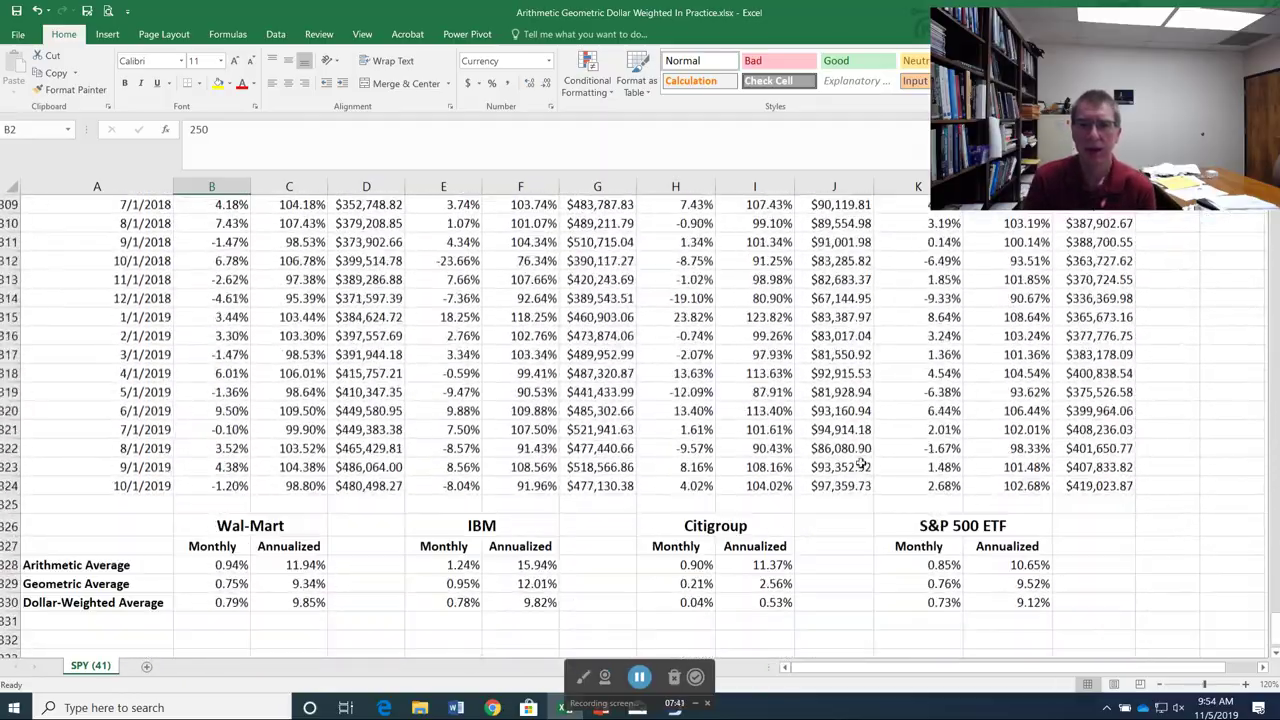
scroll(860, 457, down, 2)
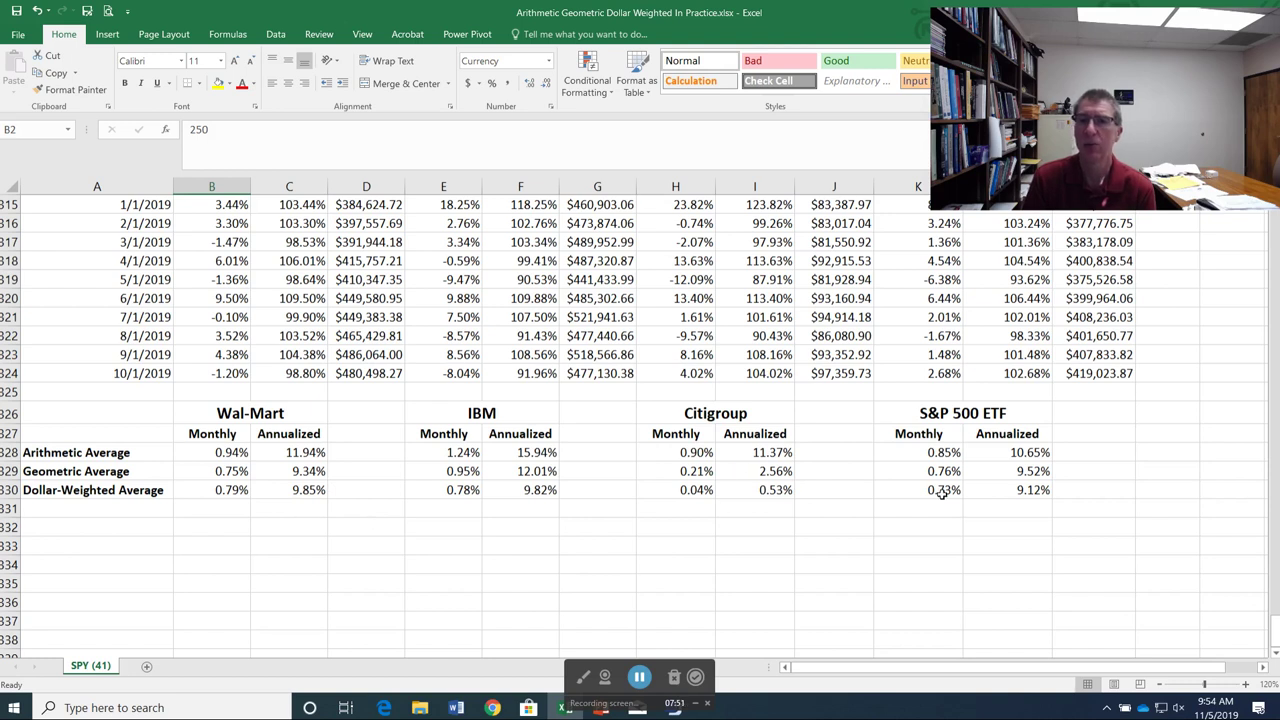
drag(1275, 632, 1275, 215)
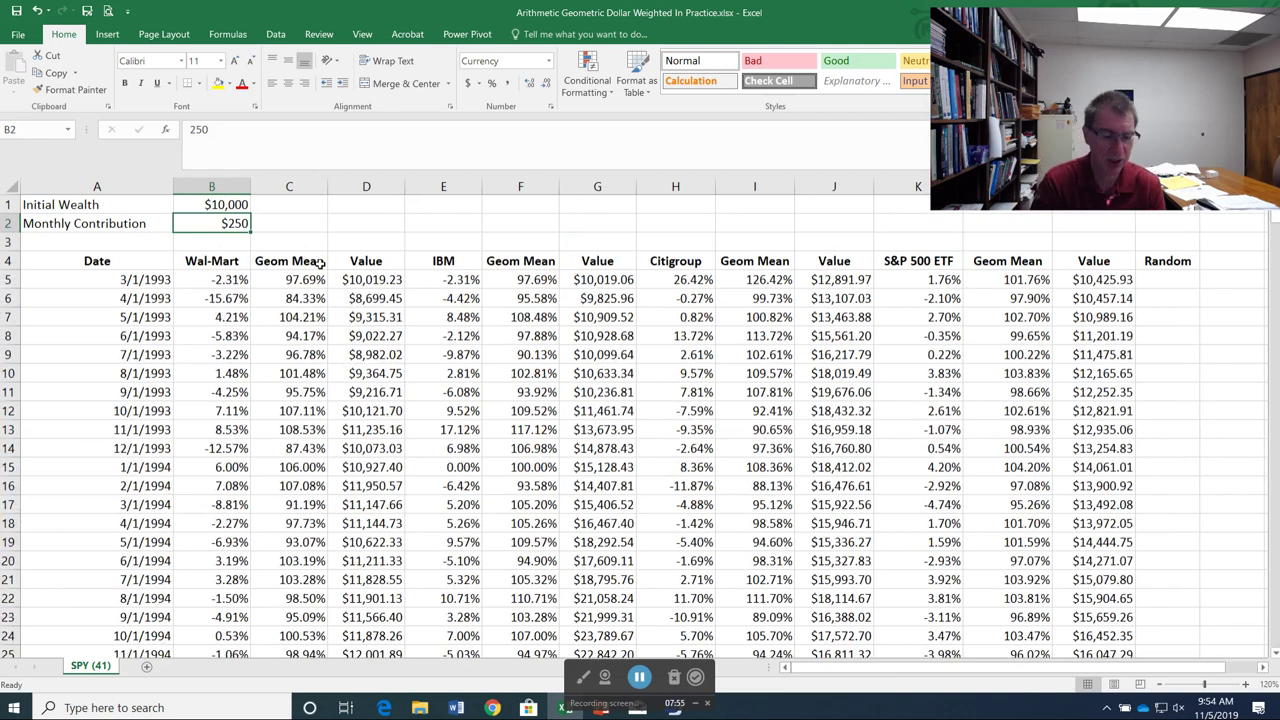
text(350)
key(Return)
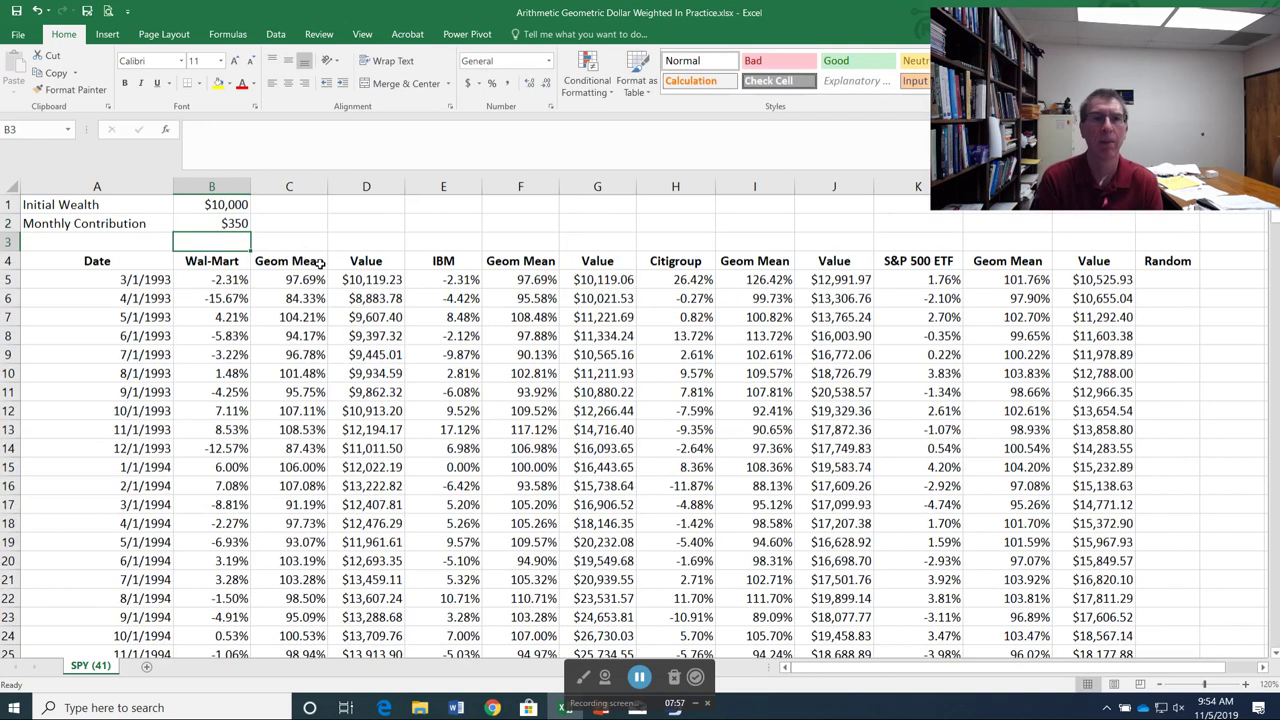
- Examine how the higher monthly contribution affects the final portfolio values and dollar-weighted averages below the monthly data
click(1275, 215)
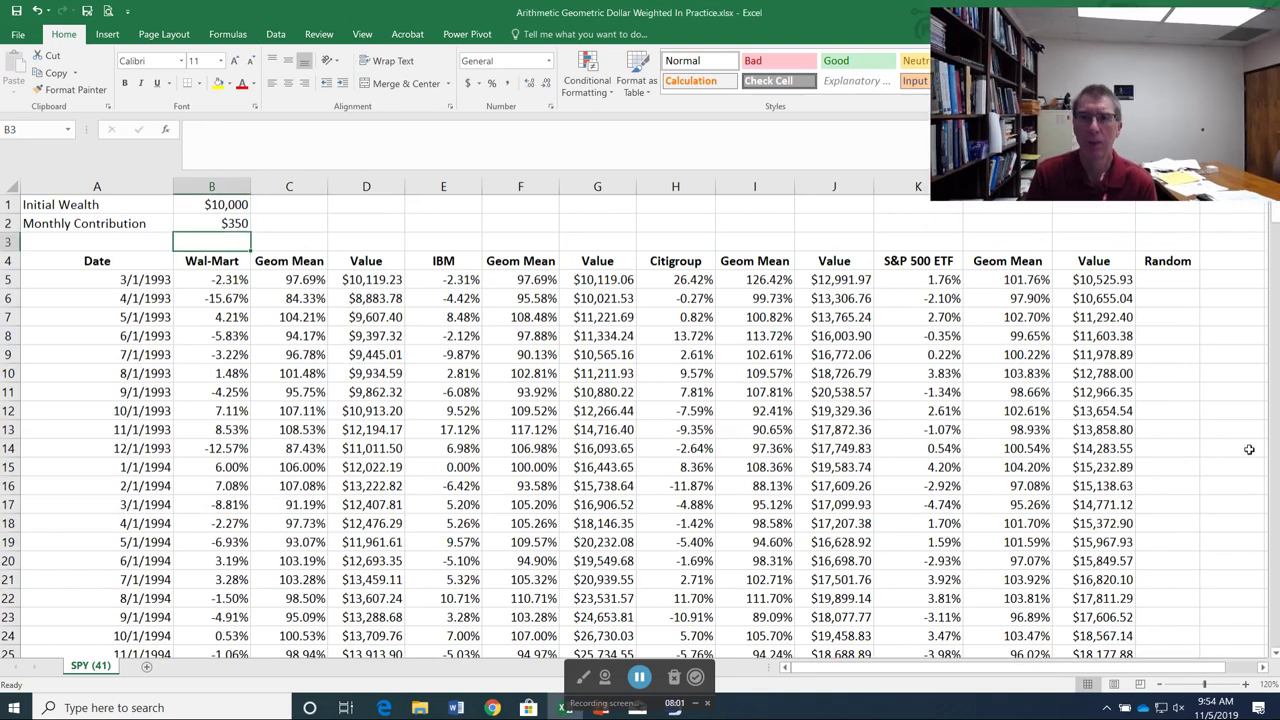
drag(1276, 218, 1276, 620)
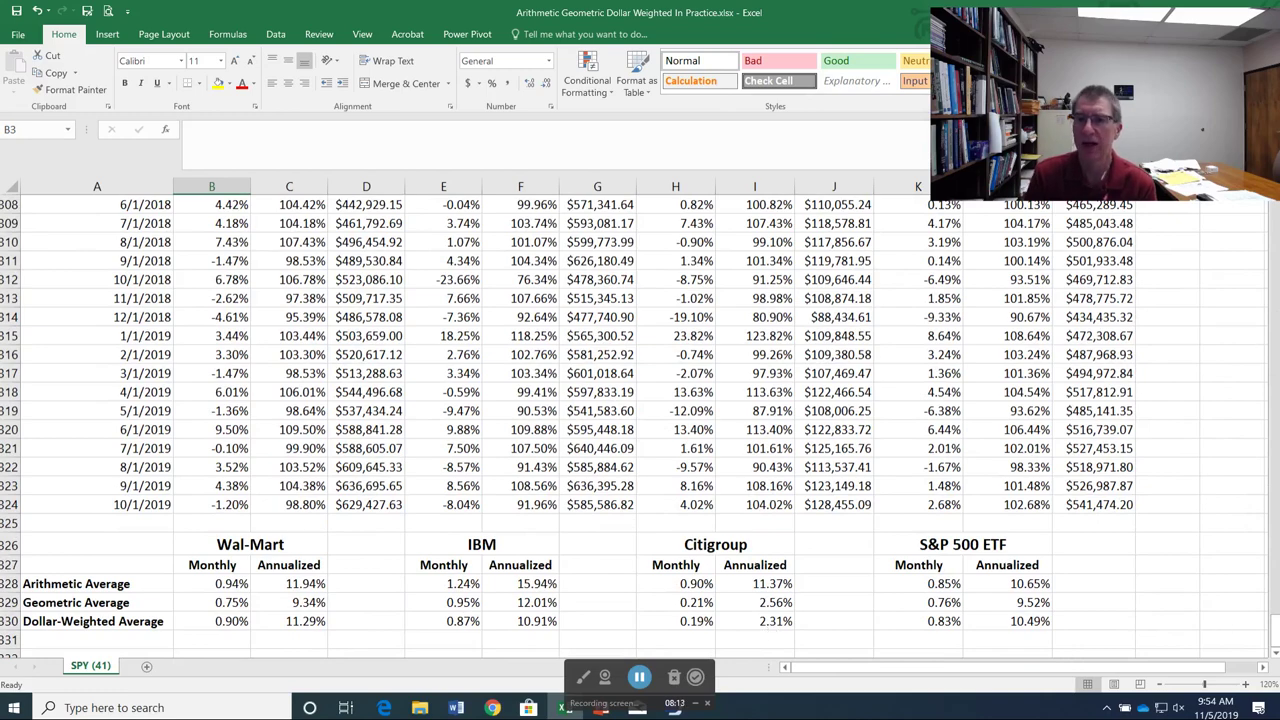
drag(1274, 630, 1274, 210)
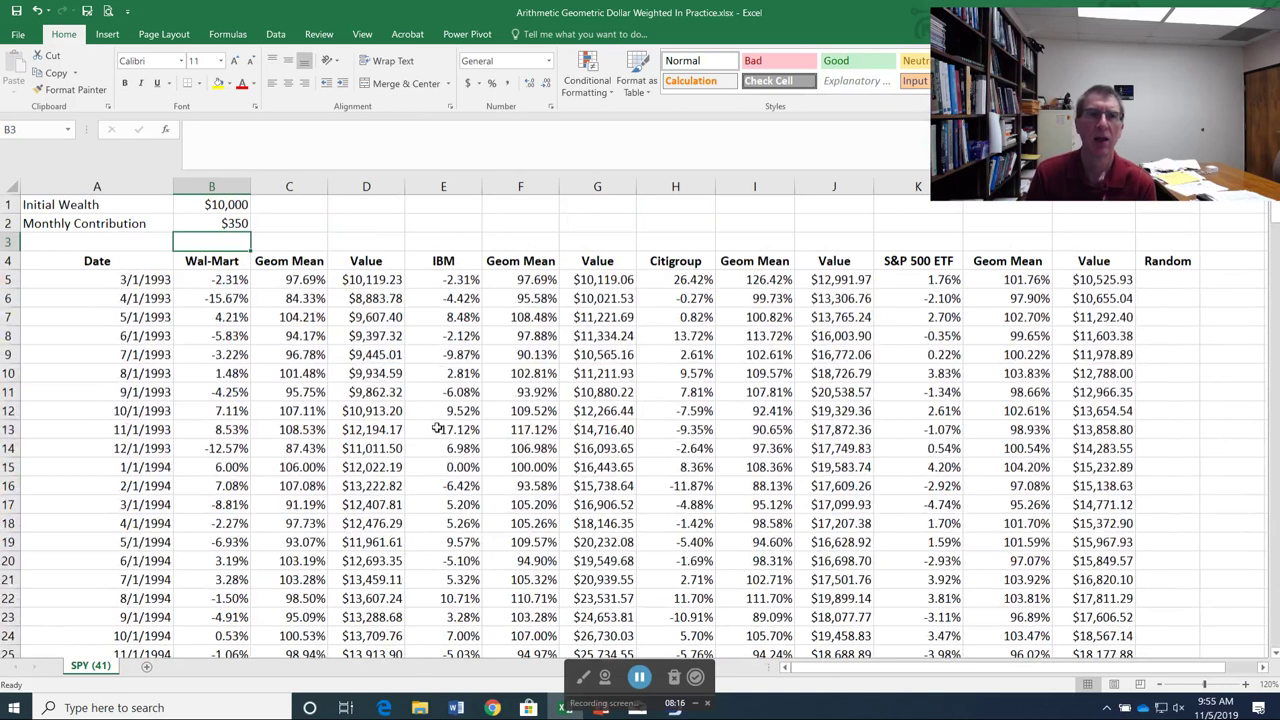
- Set the Initial Wealth to $50,000 and review the dollar-weighted averages in the summary table
click(232, 204)
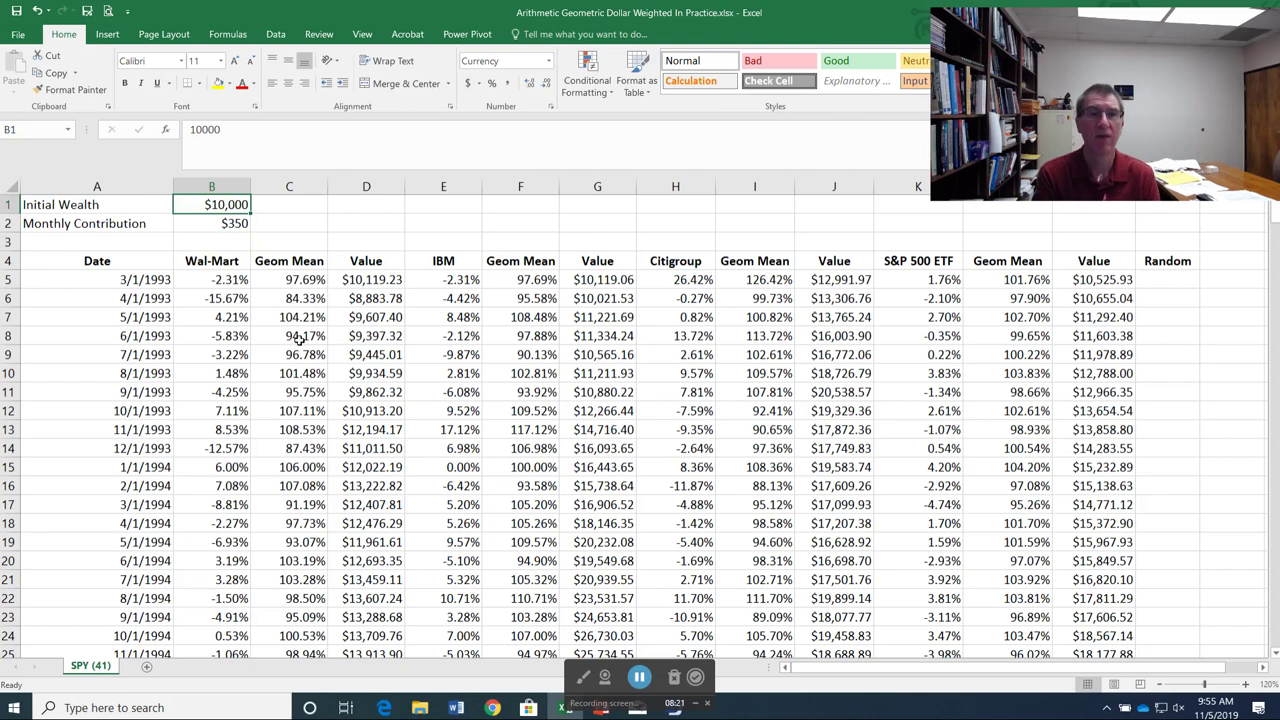
text(50)
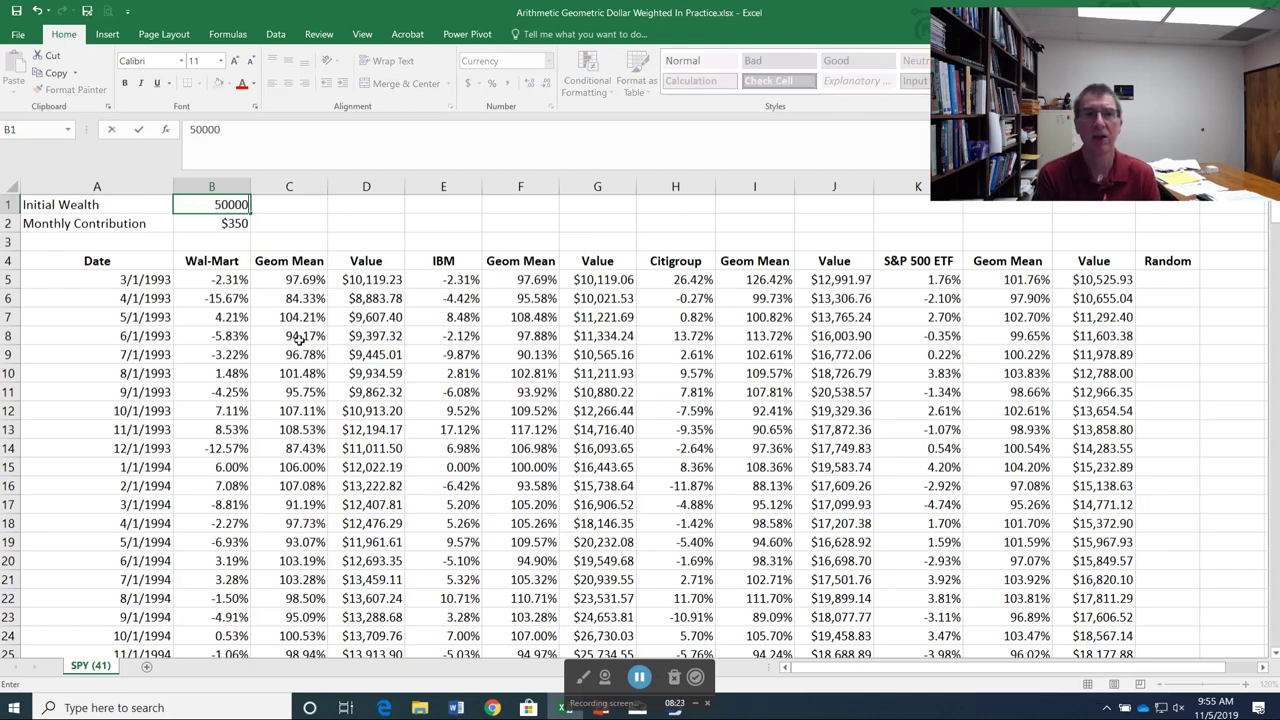
key(Return)
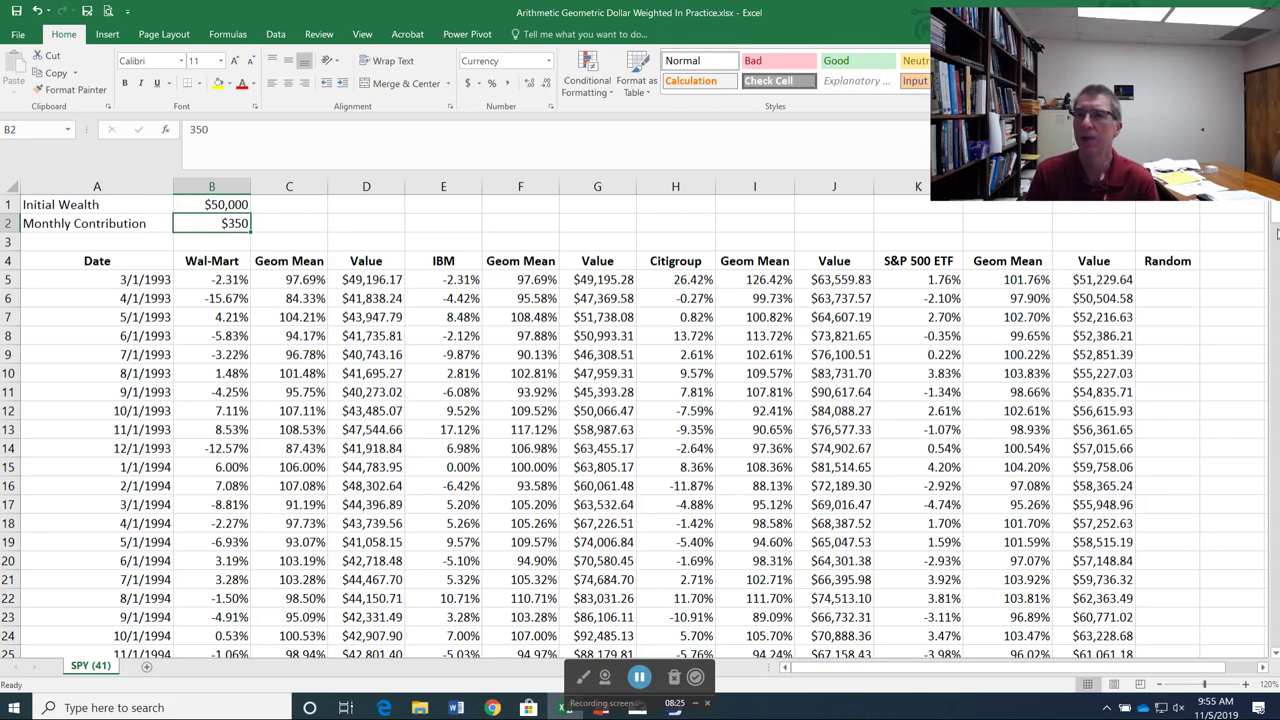
drag(1276, 233, 1276, 650)
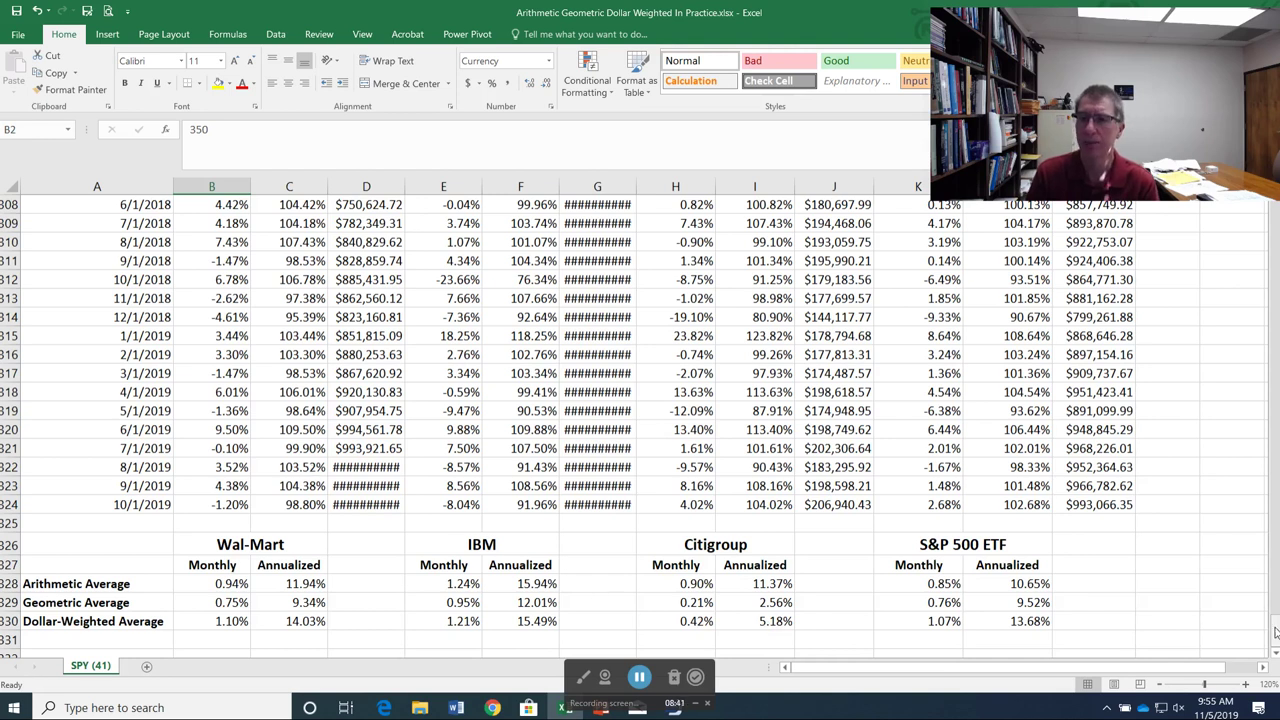
drag(1274, 630, 1274, 212)
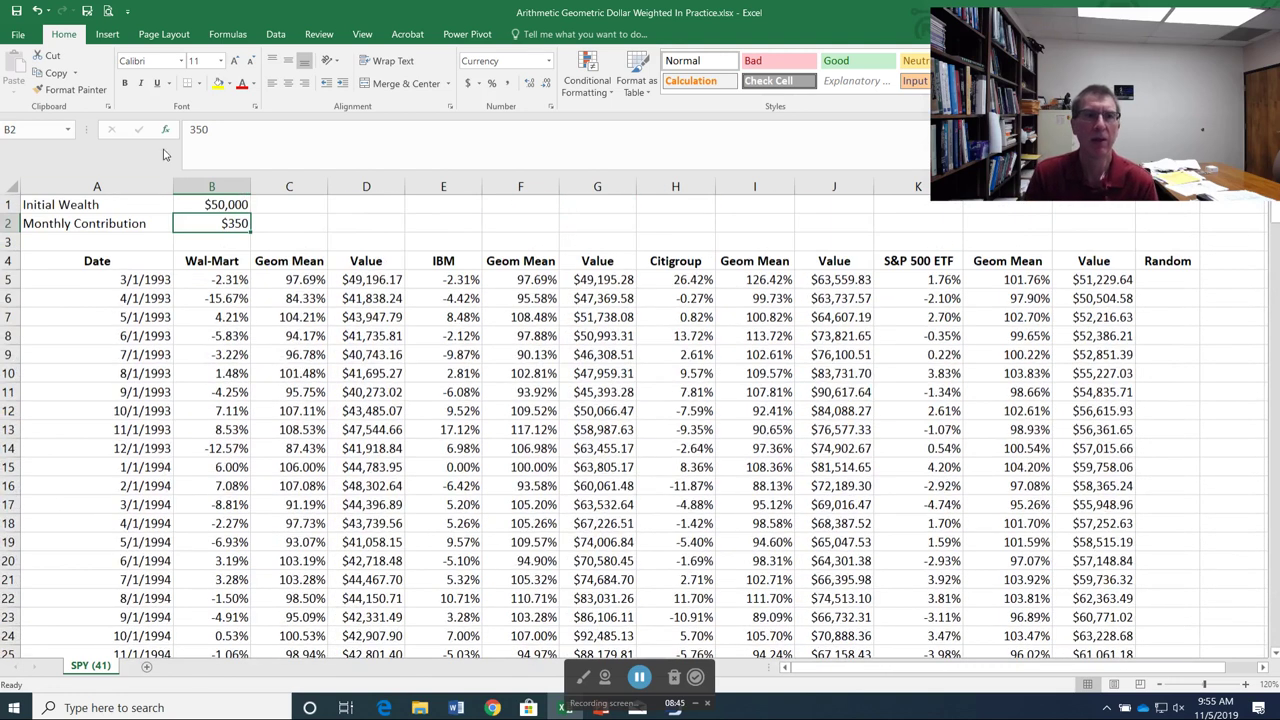
- Restore the Initial Wealth to $10,000 and the Monthly Contribution to $250
click(214, 204)
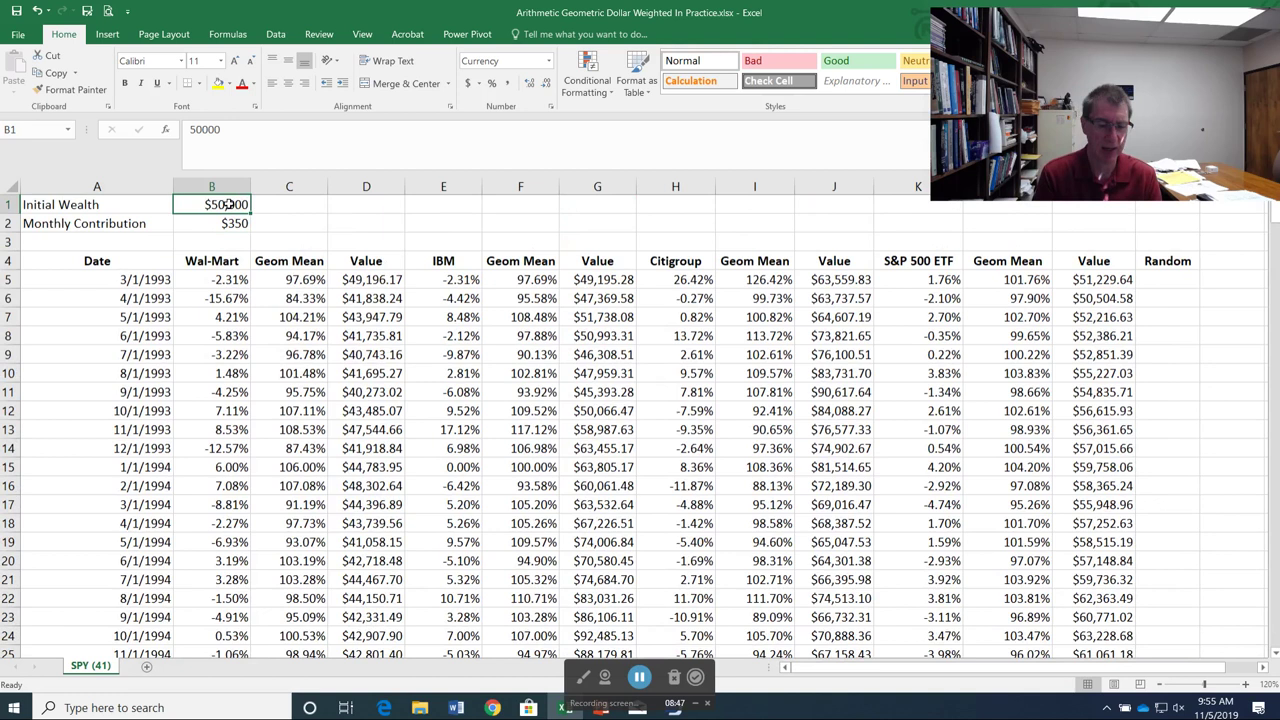
text(10000)
key(Return)
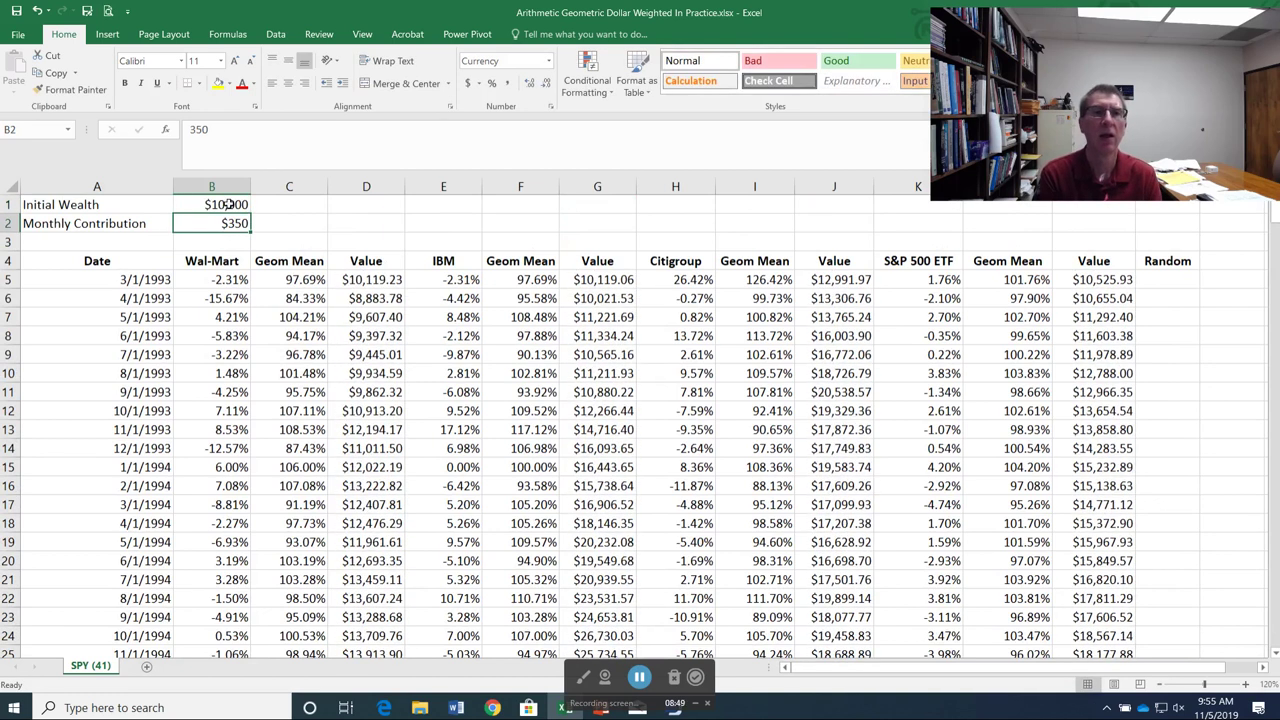
text(250)
key(Return)
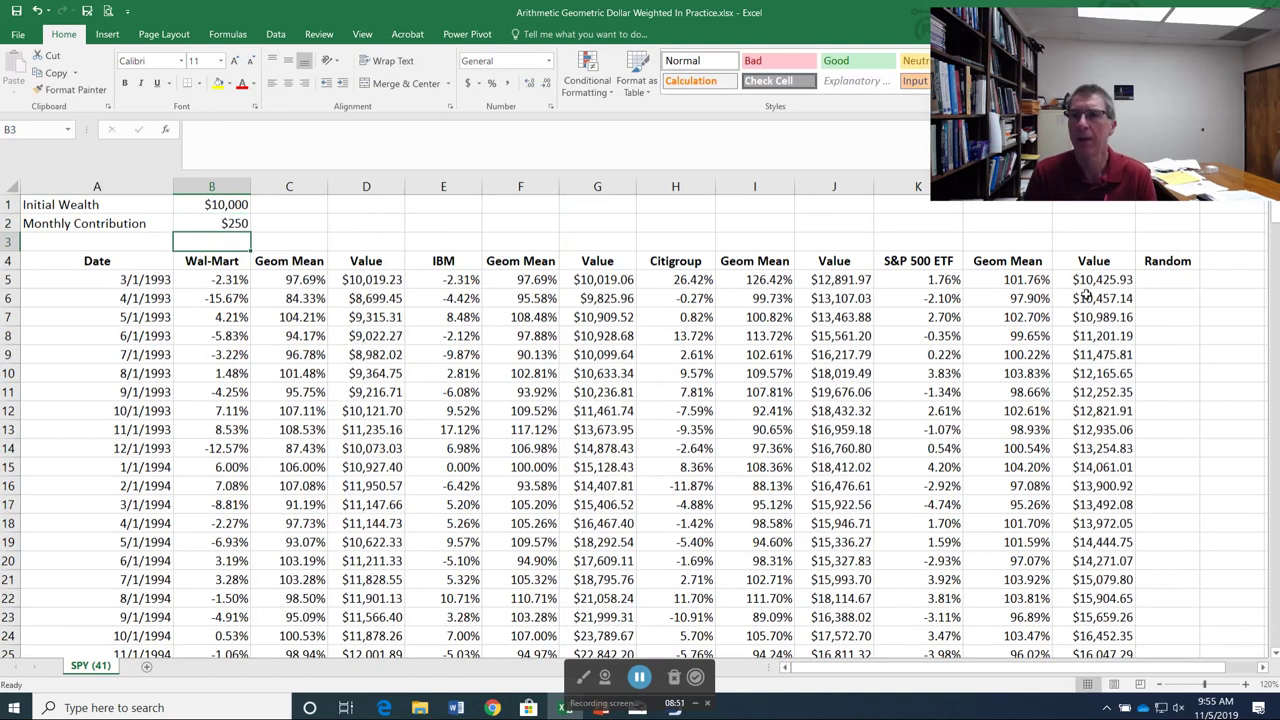
- Fill the Random column with =RAND() from 3/1/1993 through 10/1/2019, and select the monthly data with its headers, A4:N324
click(1164, 279)
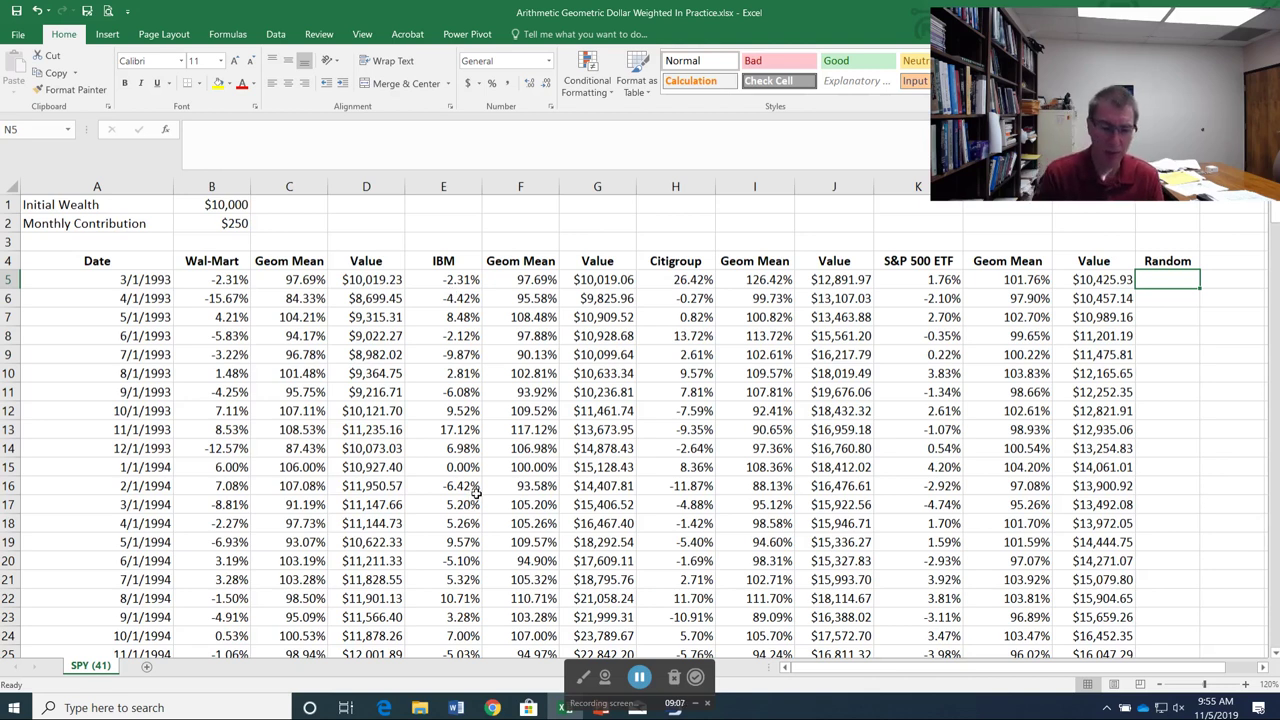
text(=)
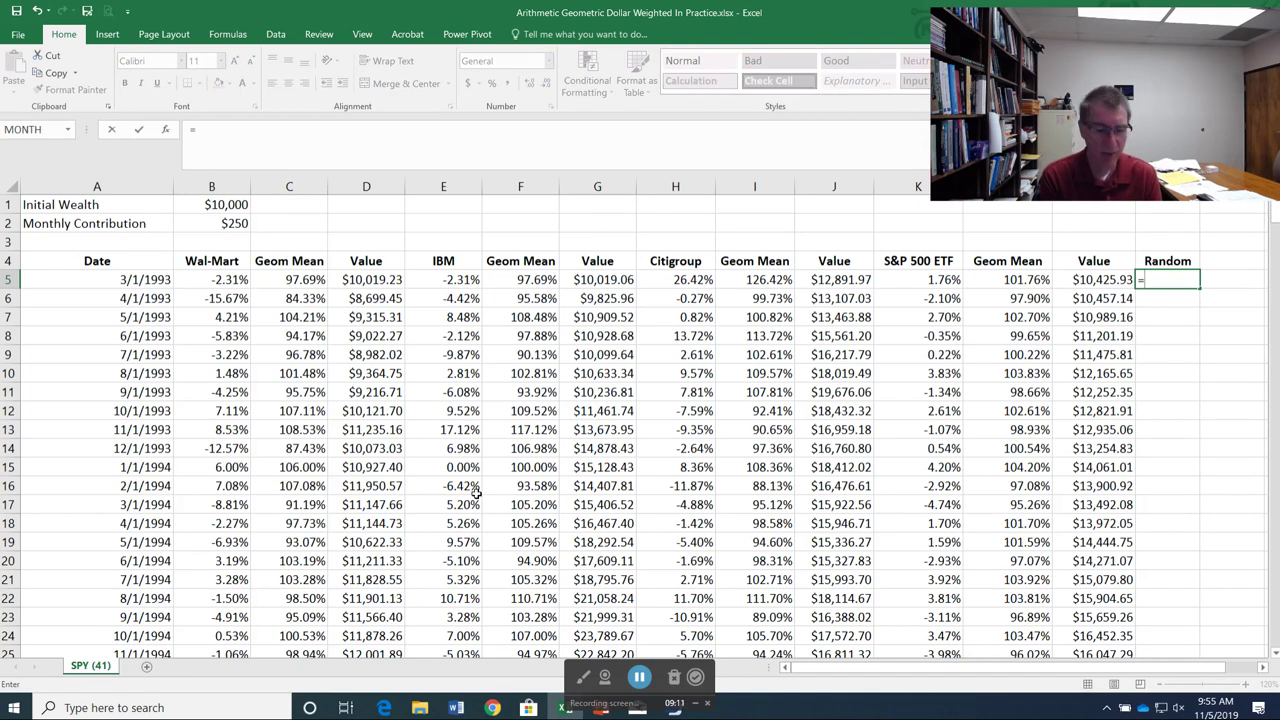
text(ram)
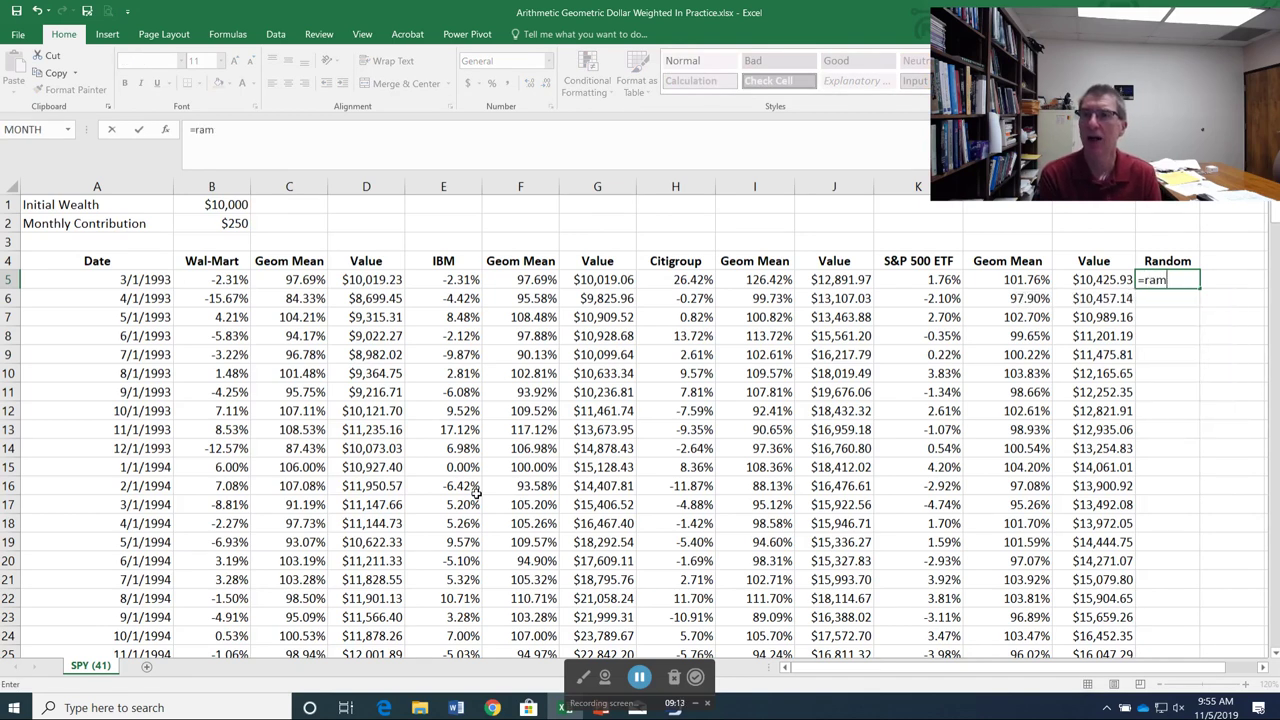
key(BackSpace)
text(nd())
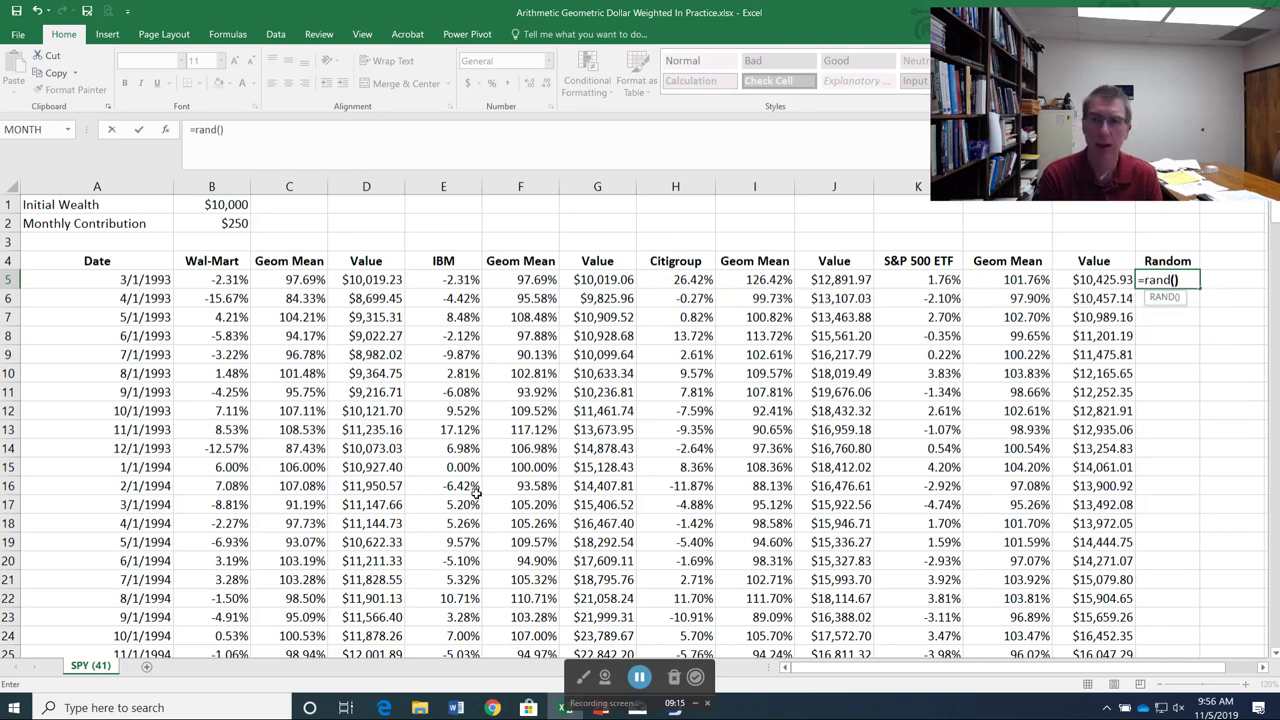
key(Return)
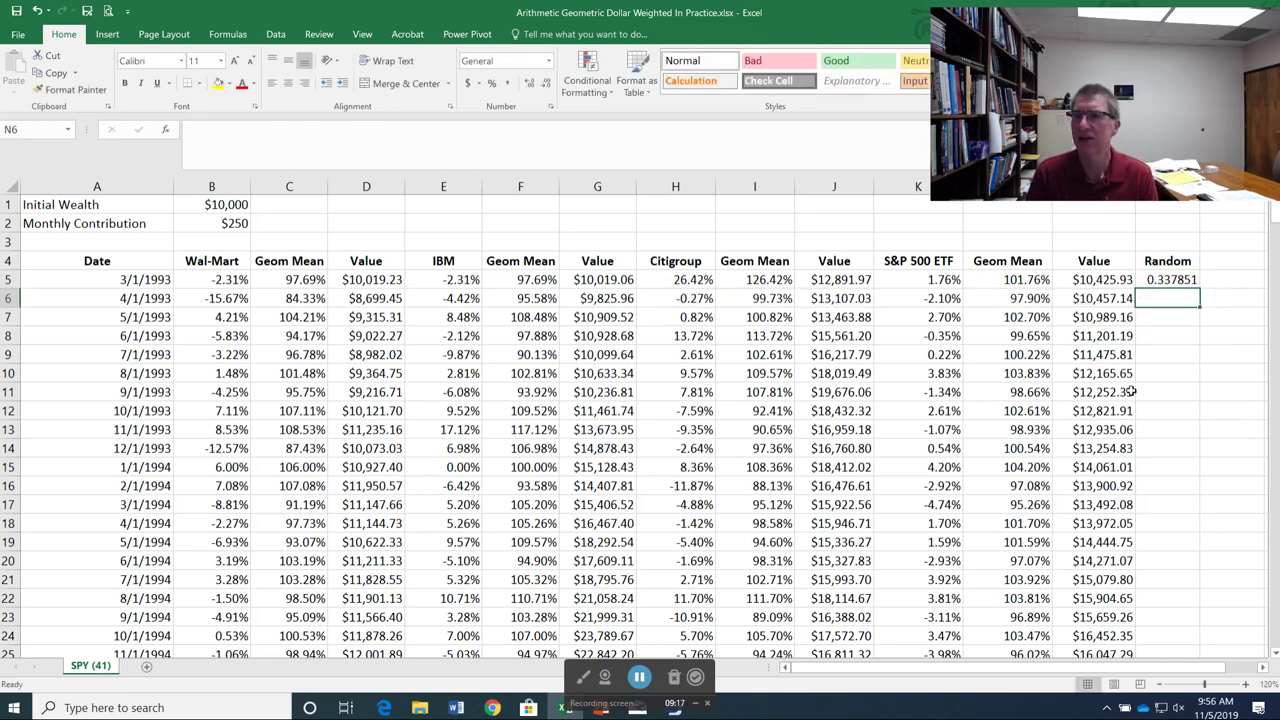
click(1173, 281)
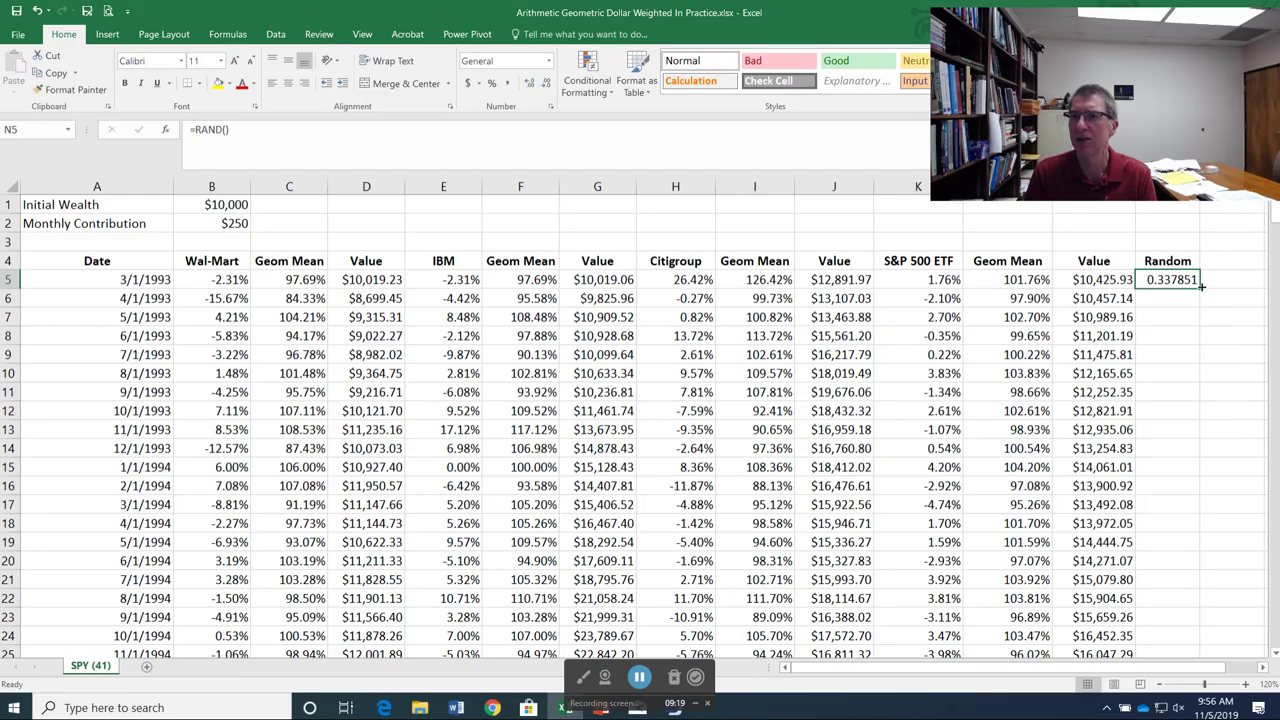
drag(1201, 286, 46, 260)
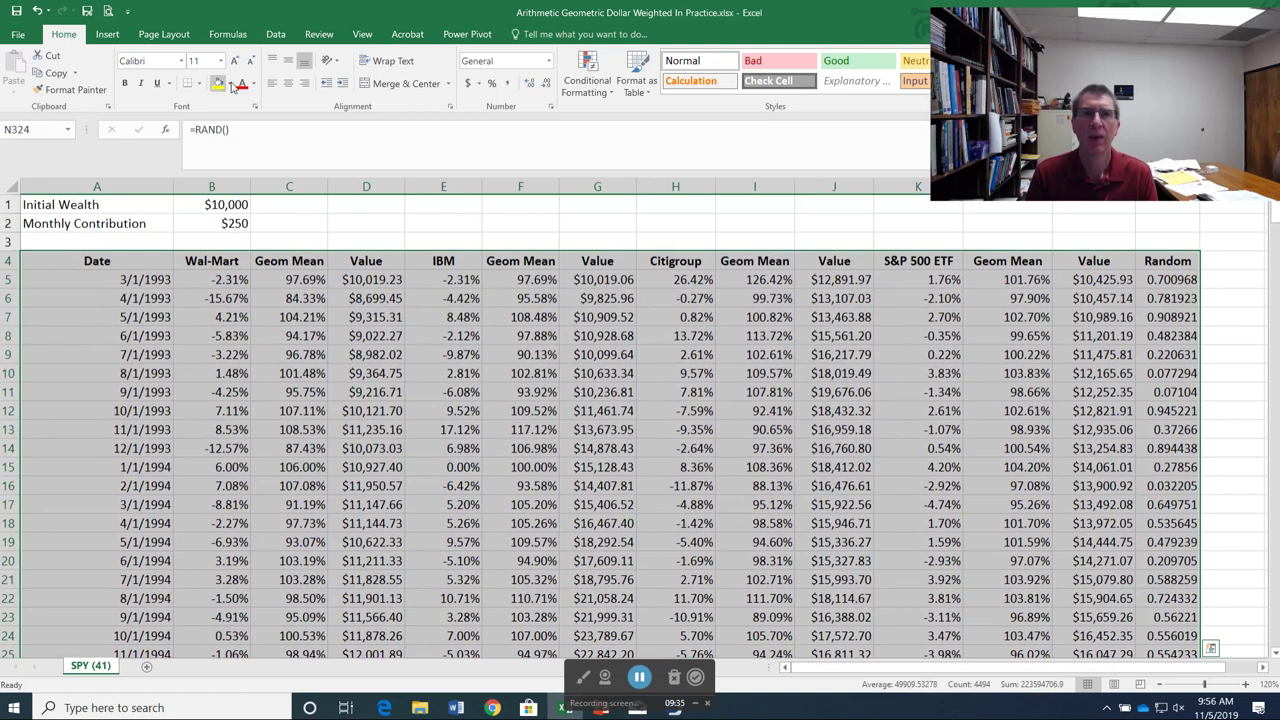
click(276, 35)
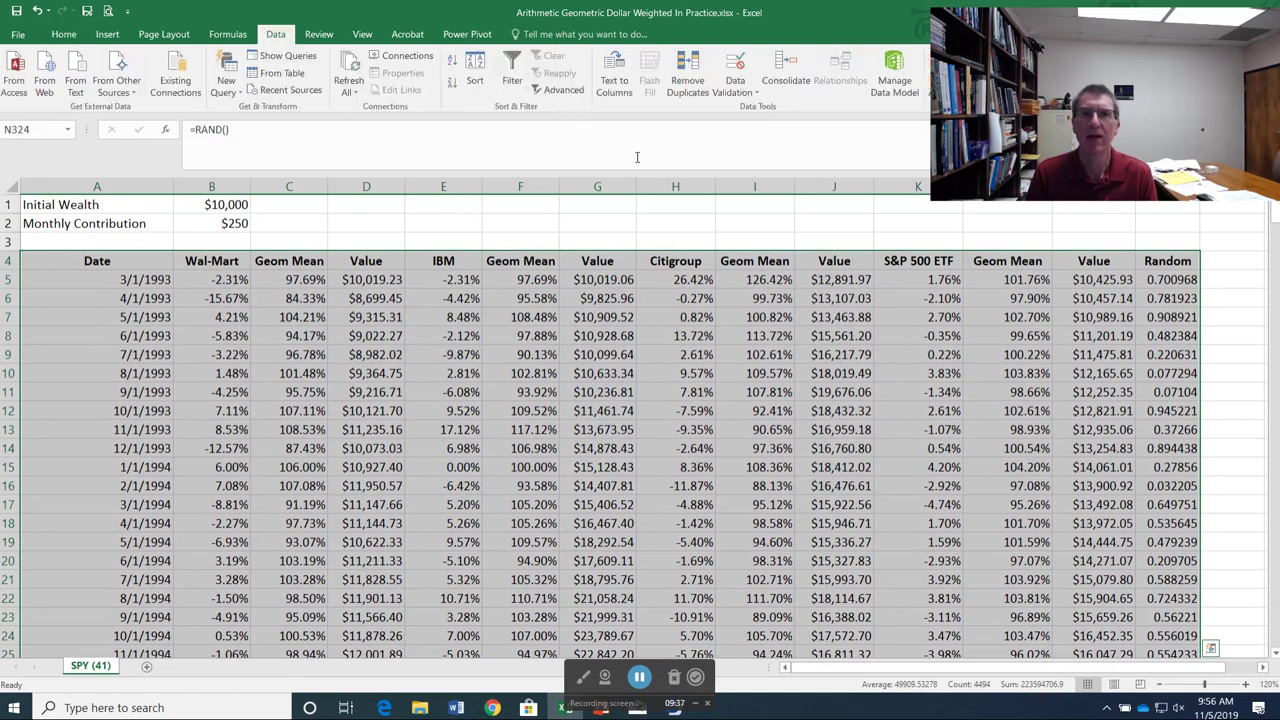
click(475, 80)
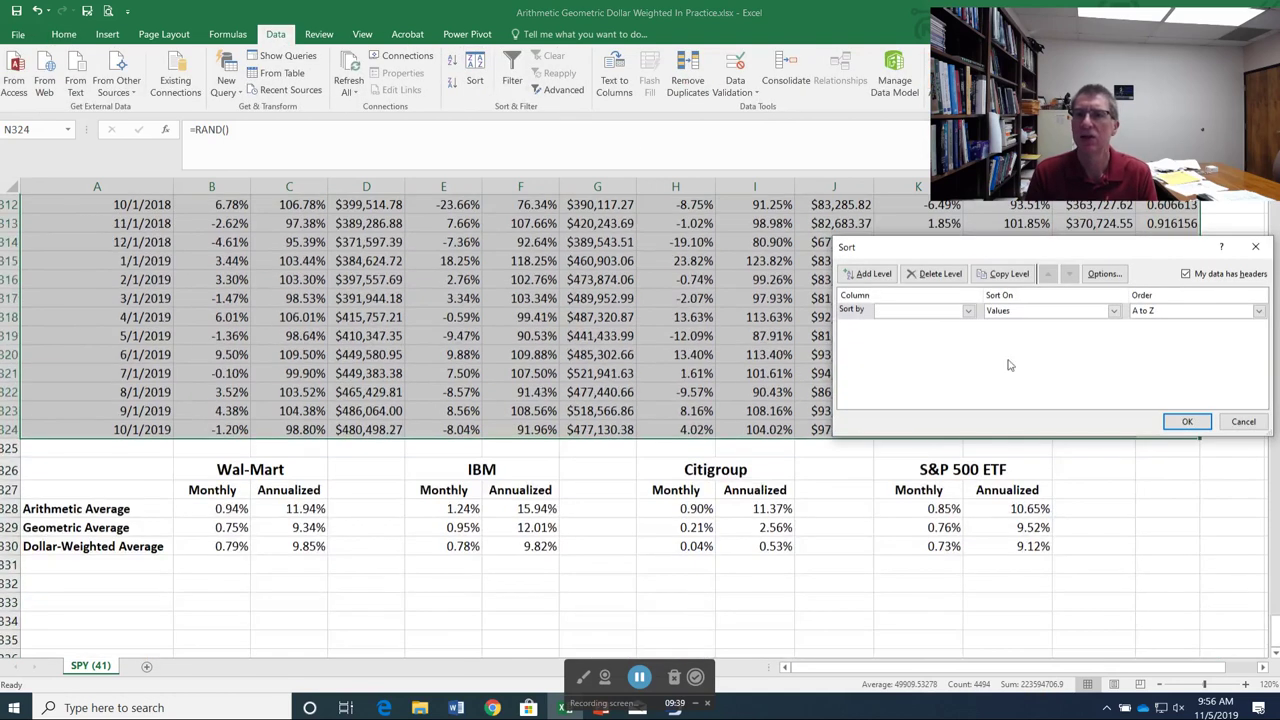
click(969, 312)
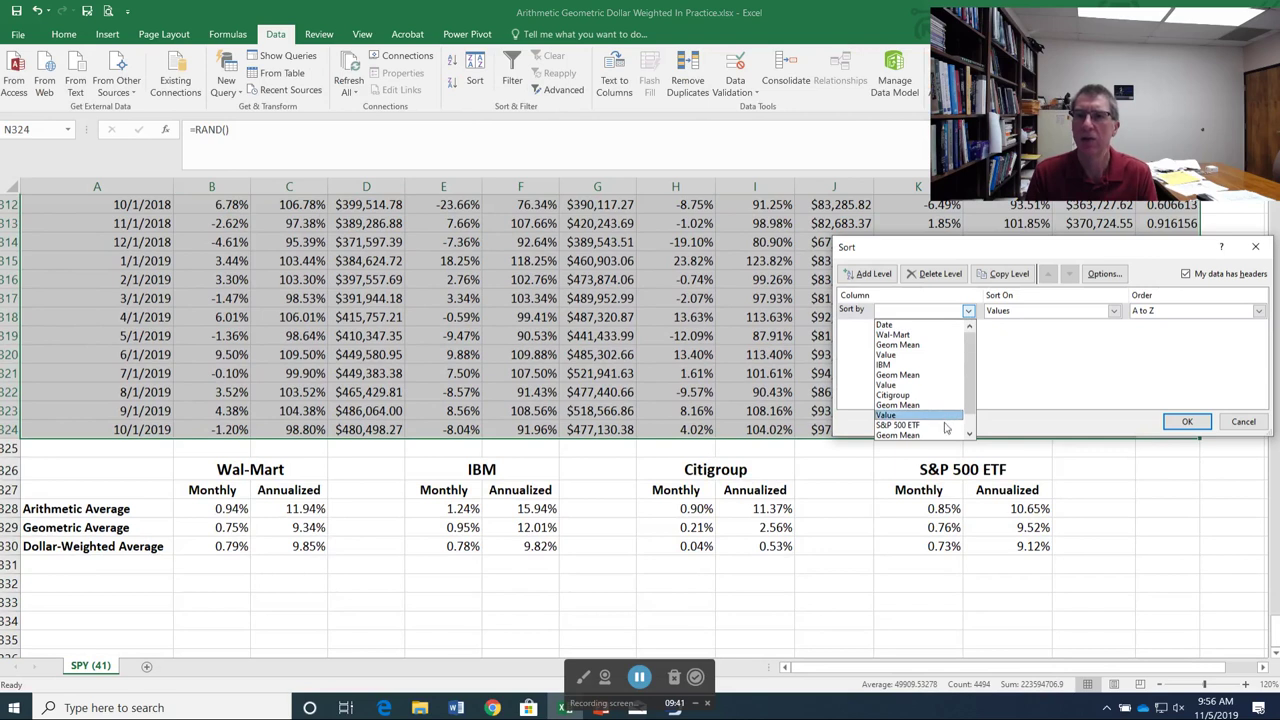
drag(967, 358, 966, 410)
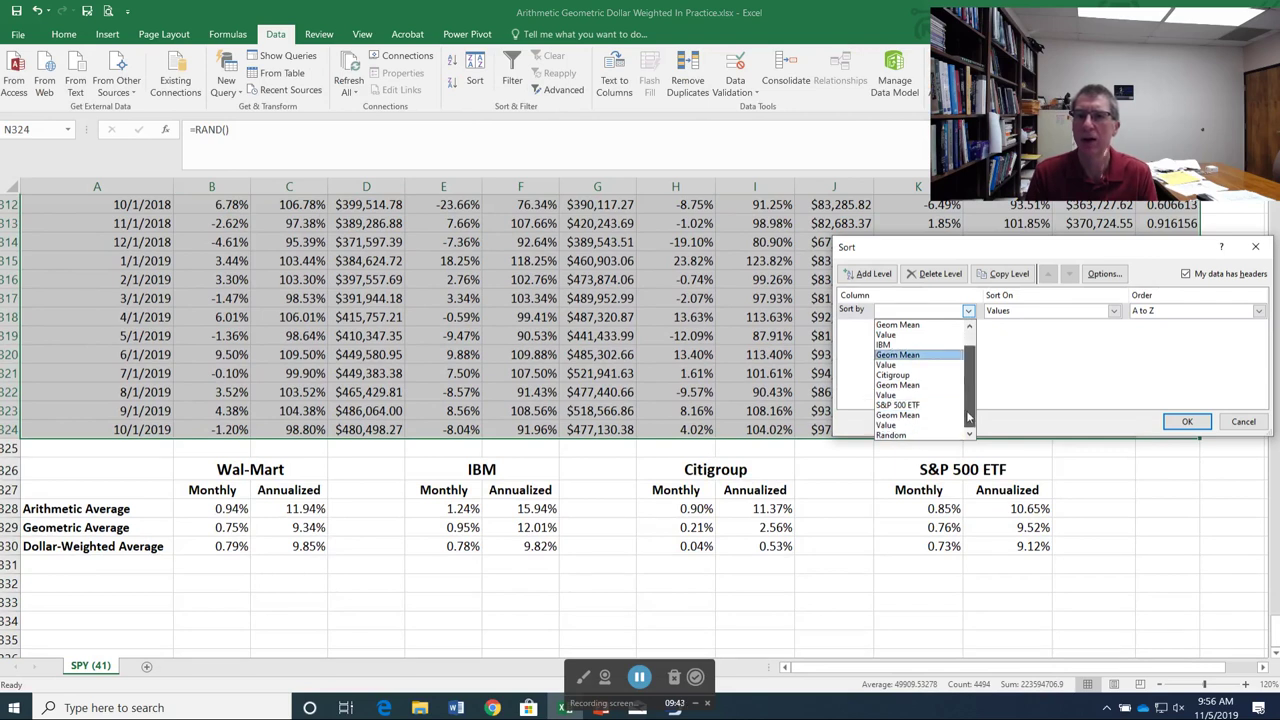
click(905, 433)
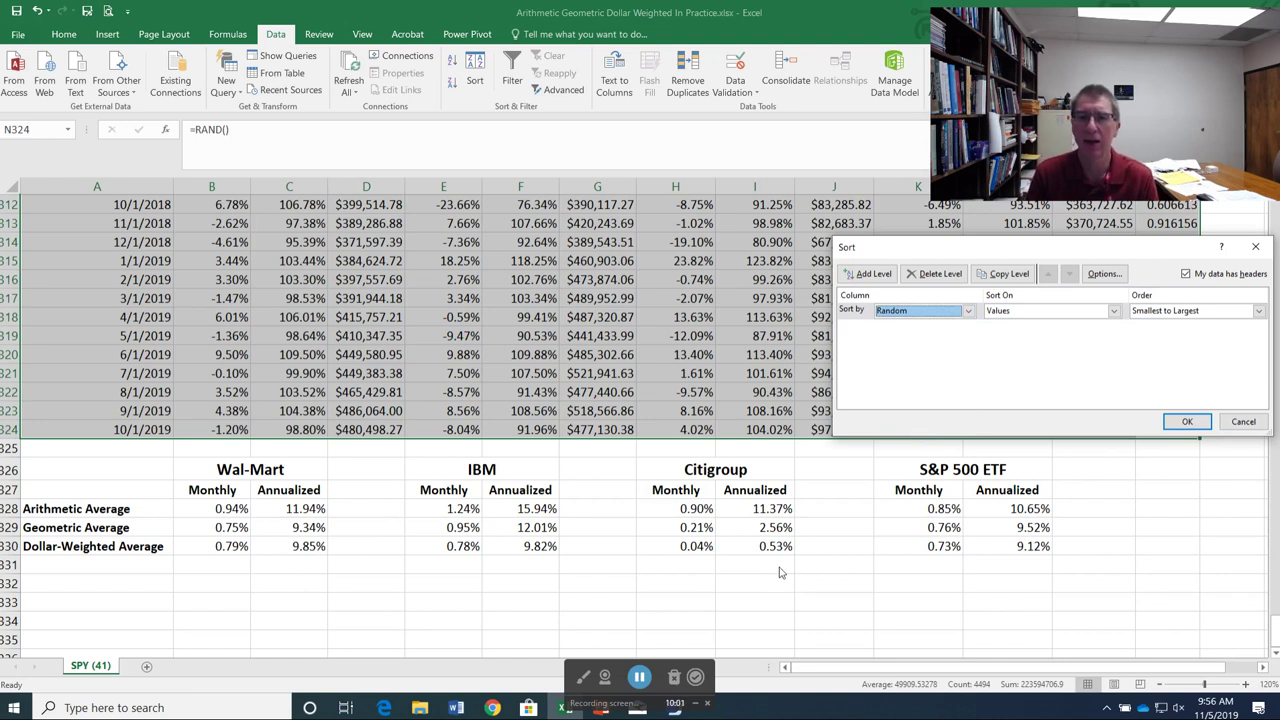
click(1238, 424)
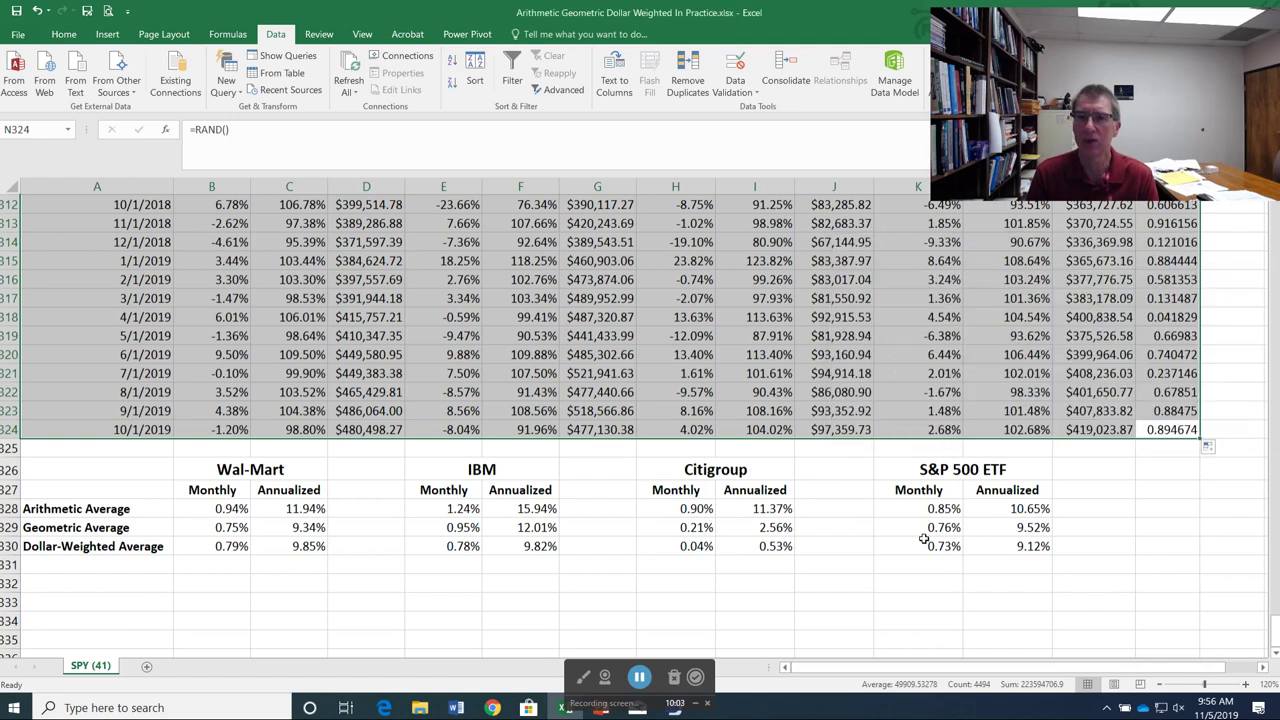
- Record Citigroup's annualized dollar-weighted average as a fixed 0.53% in cell I331, directly below the calculated one
click(760, 569)
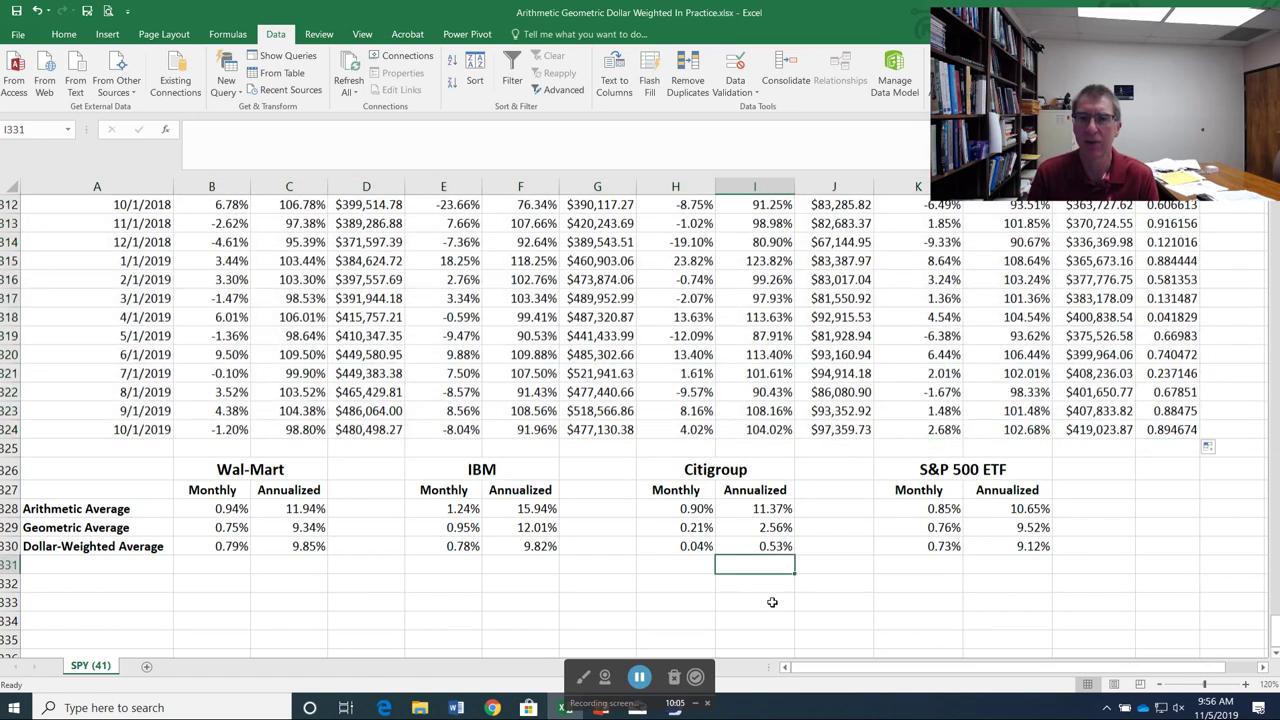
text(.5)
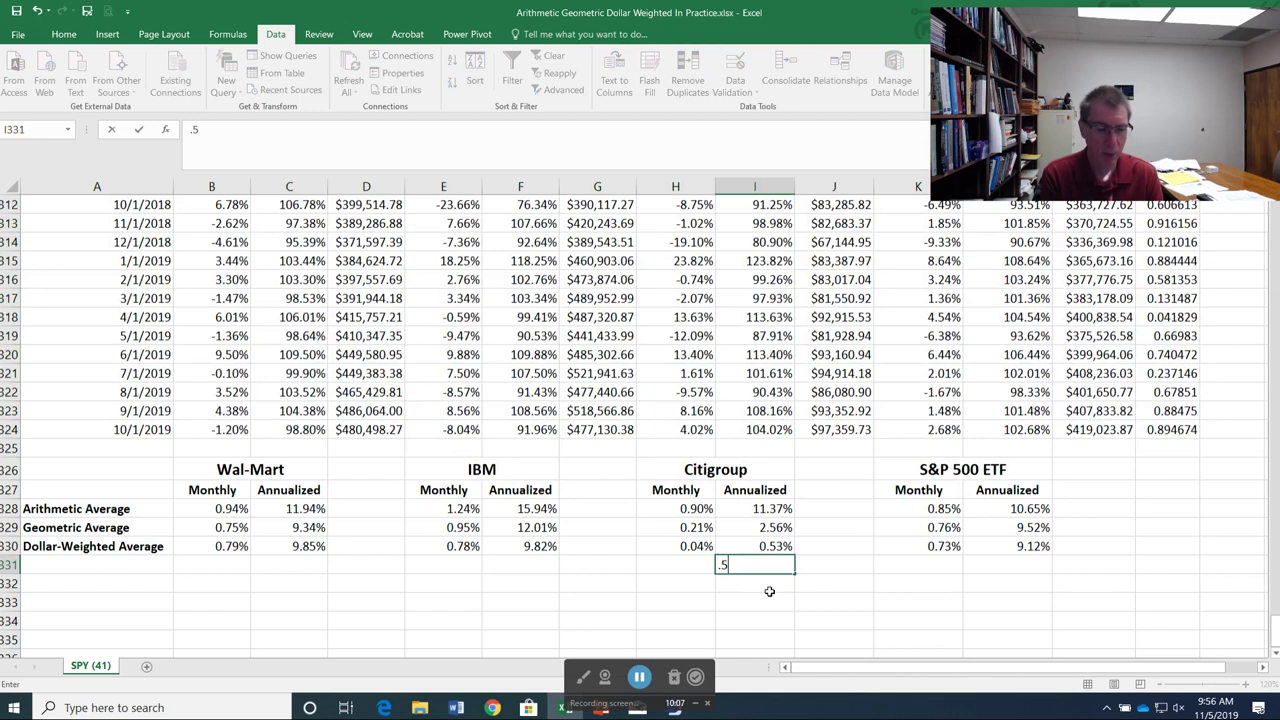
text(3%)
key(Return)
key(Up)
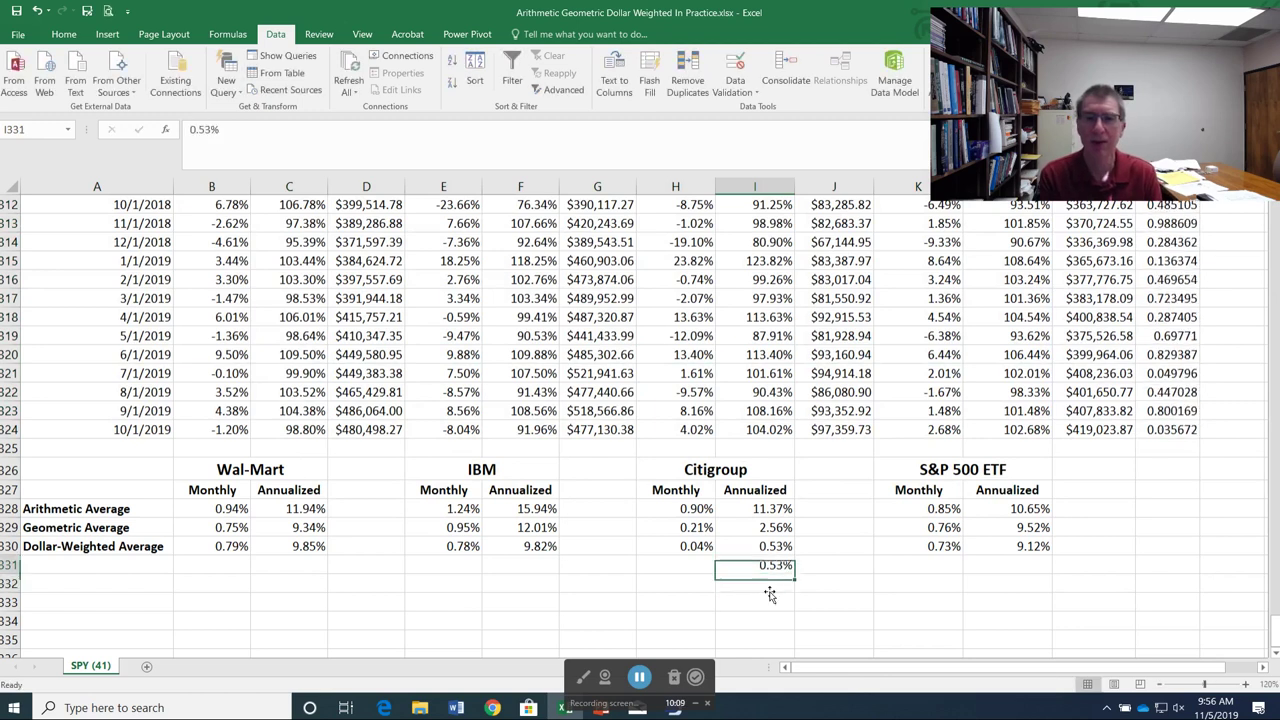
- Record Wal-Mart's annualized dollar-weighted average as a fixed 9.85% in cell C331, directly below the calculated one
key(Left)
key(Left)
key(Left)
key(Left)
key(Left)
key(Left)
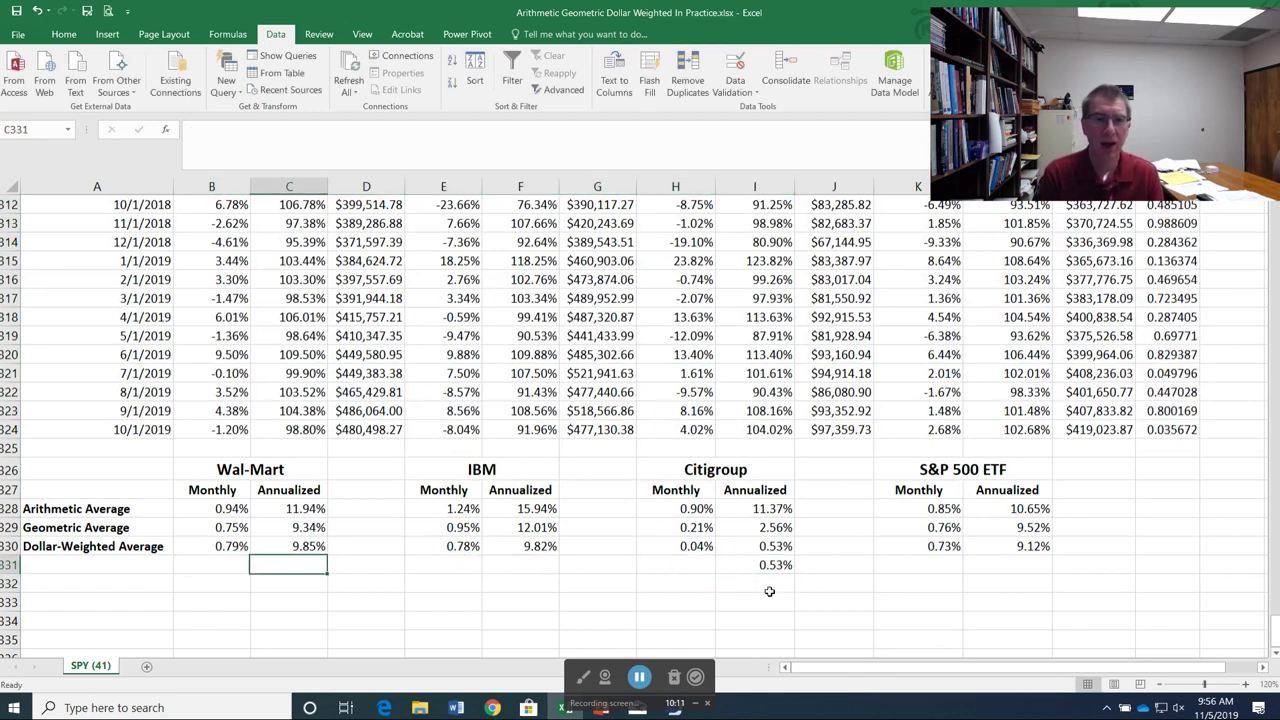
text(9.85)
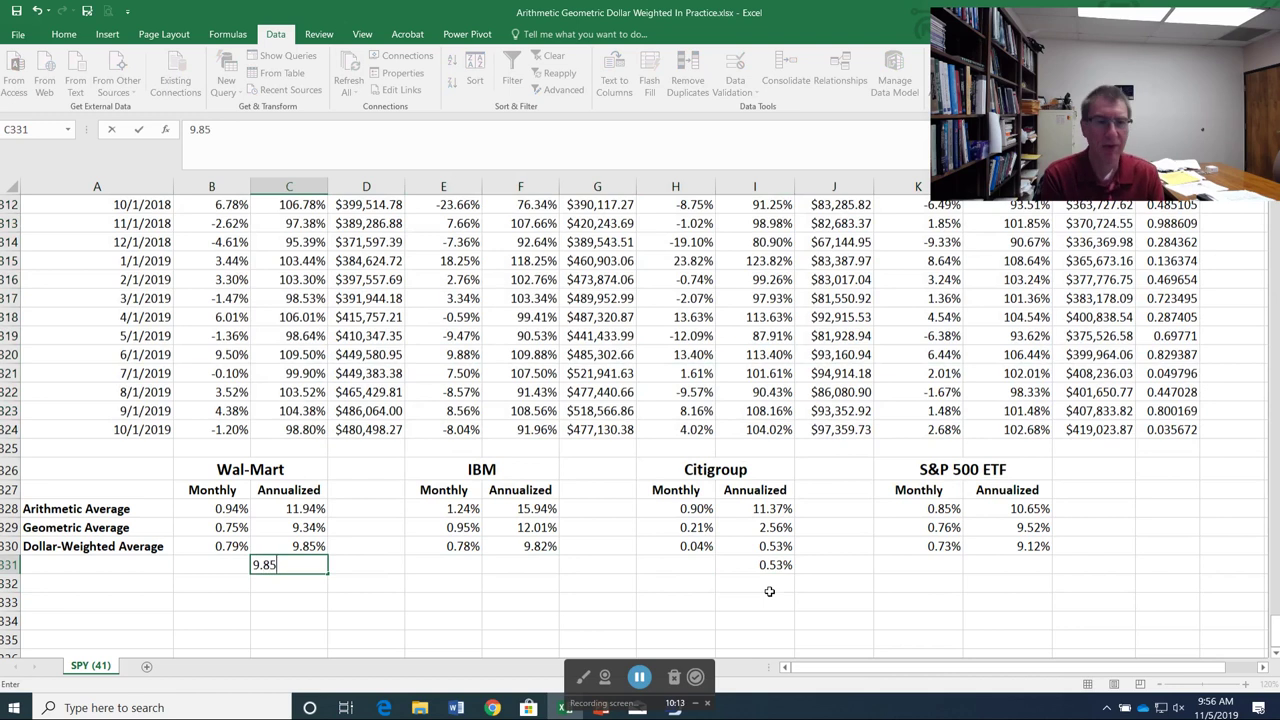
text(%)
key(Return)
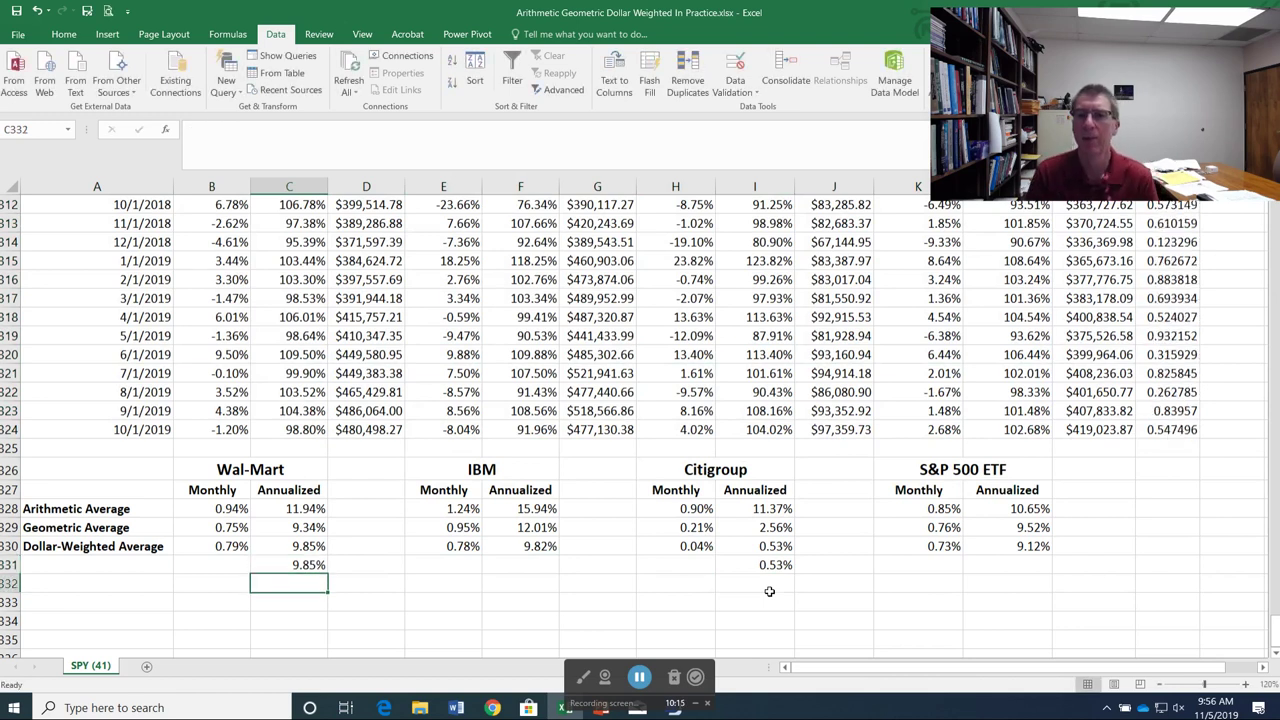
- Record fixed annualized dollar-weighted averages below the calculated ones: 9.12% for the S&P 500 ETF in L331 and 9.82% for IBM in F331
click(997, 568)
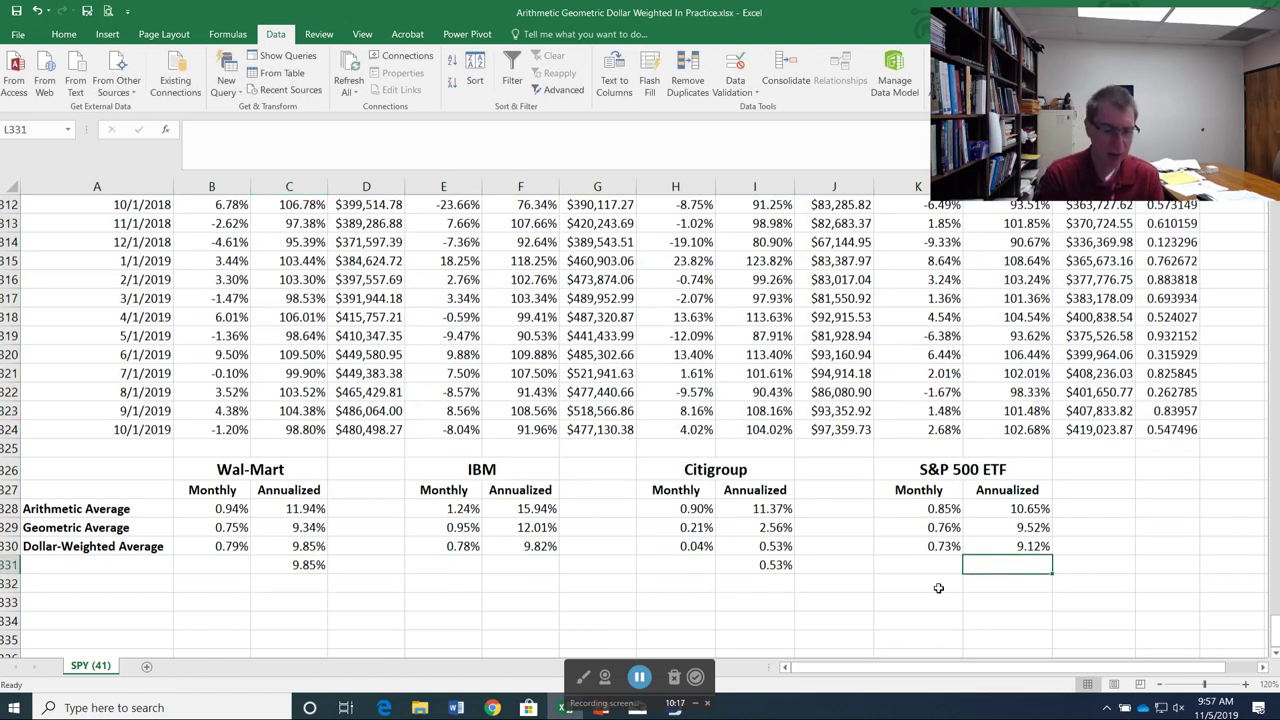
text(9.12%)
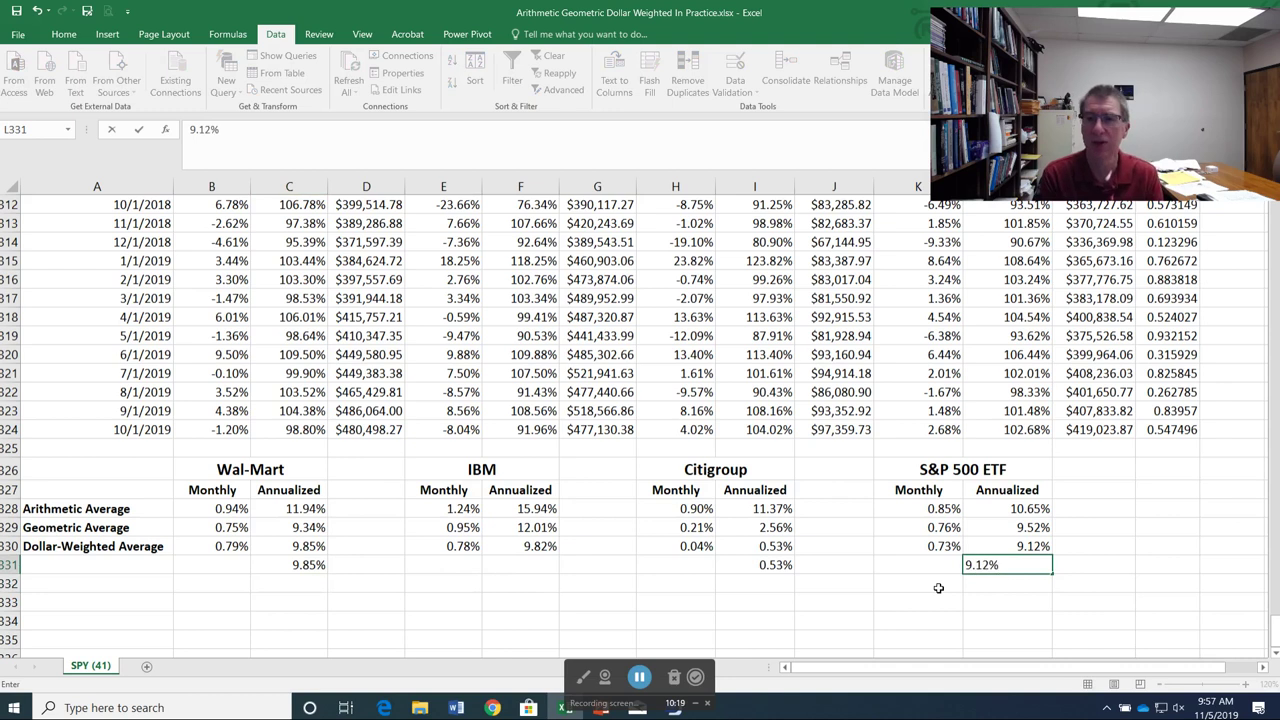
key(Left)
key(Left)
key(Left)
key(Left)
key(Left)
key(Left)
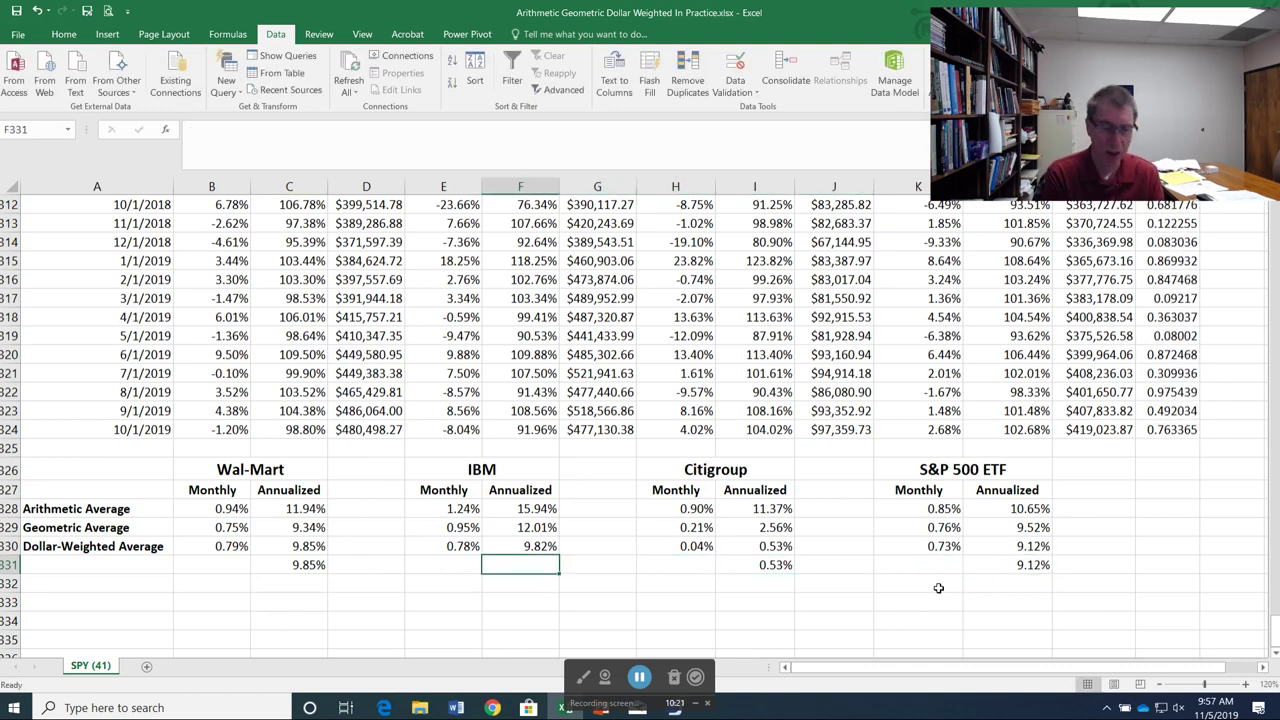
text(9.82%)
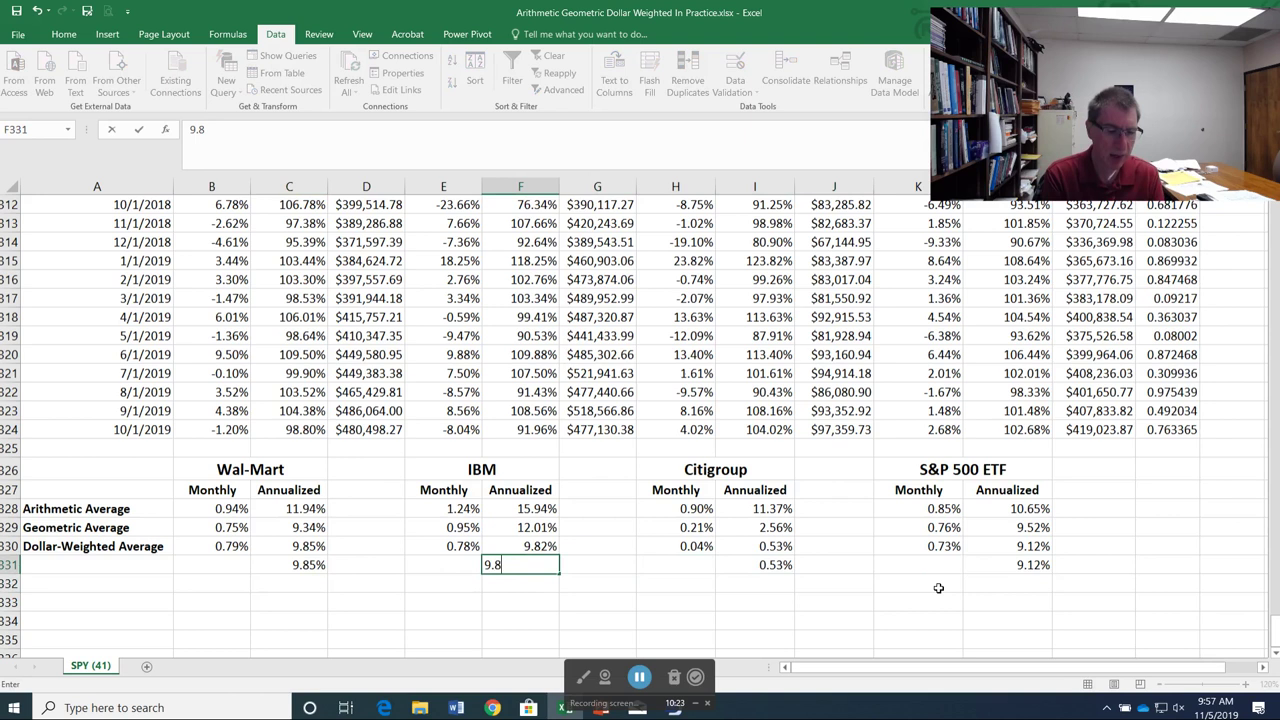
key(Return)
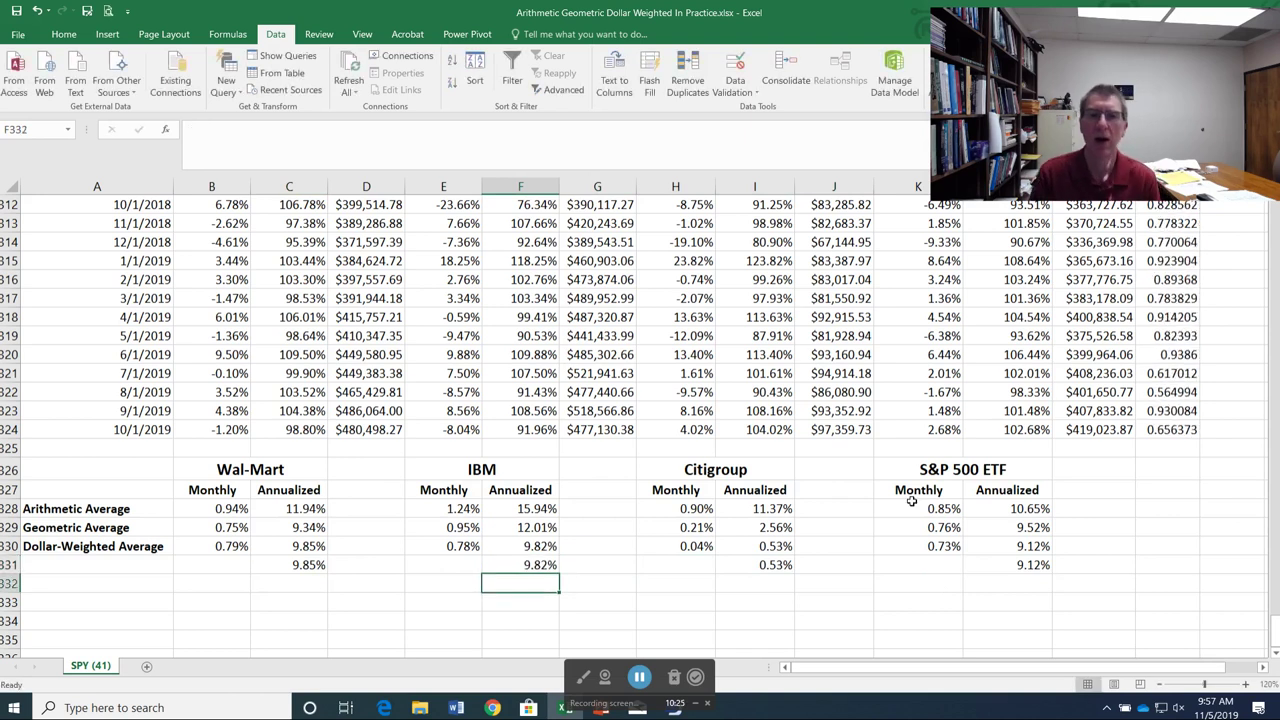
- Sort the monthly data A4:N324, with headers, by the Random column's values from smallest to largest
drag(1148, 430, 22, 260)
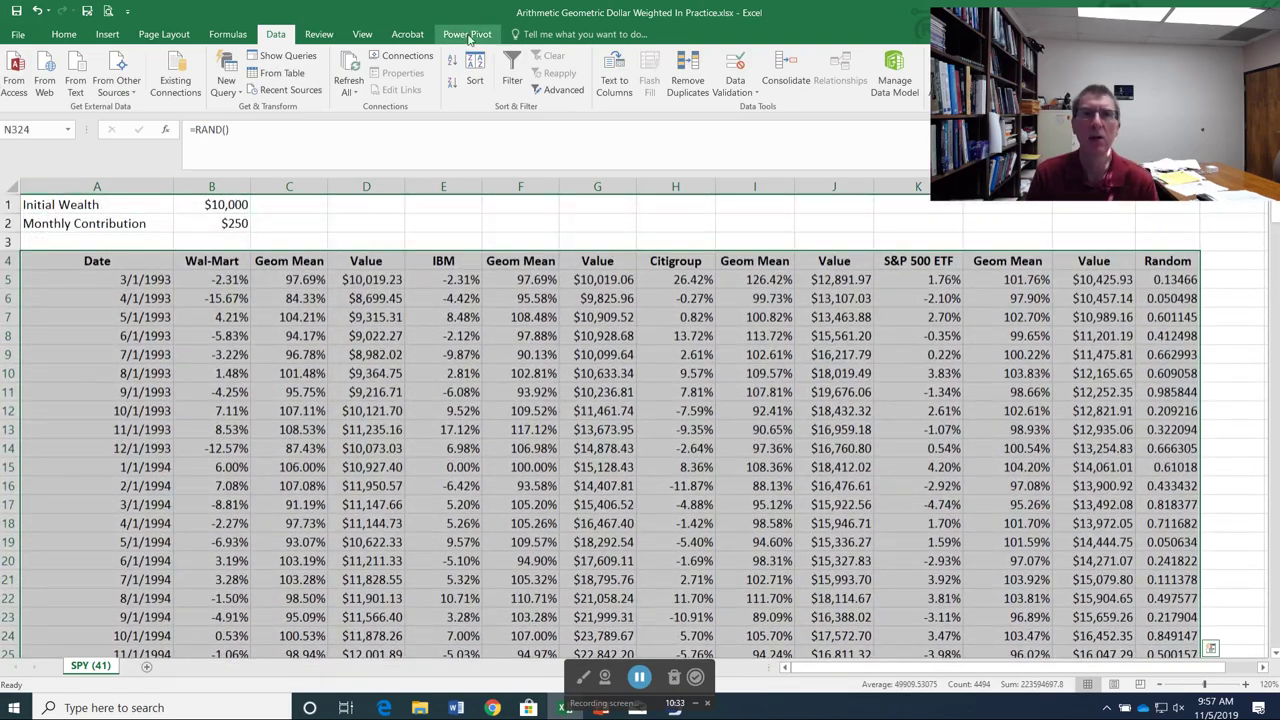
click(475, 78)
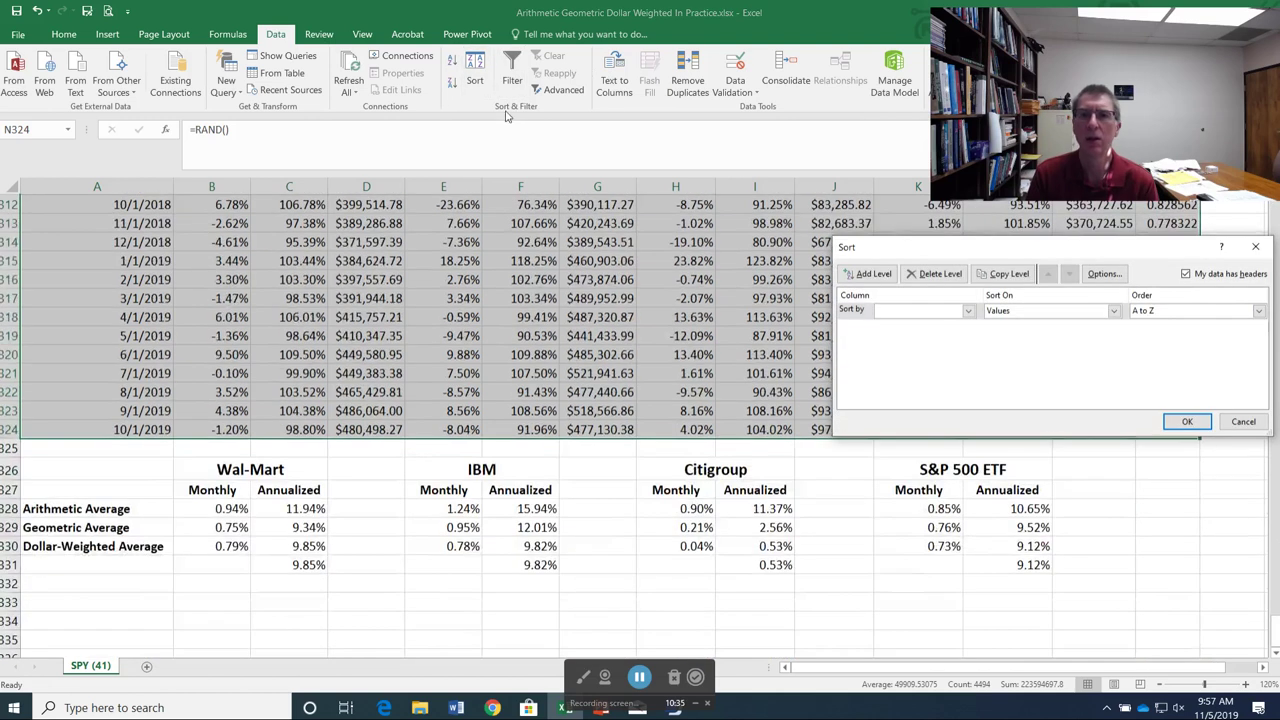
click(962, 310)
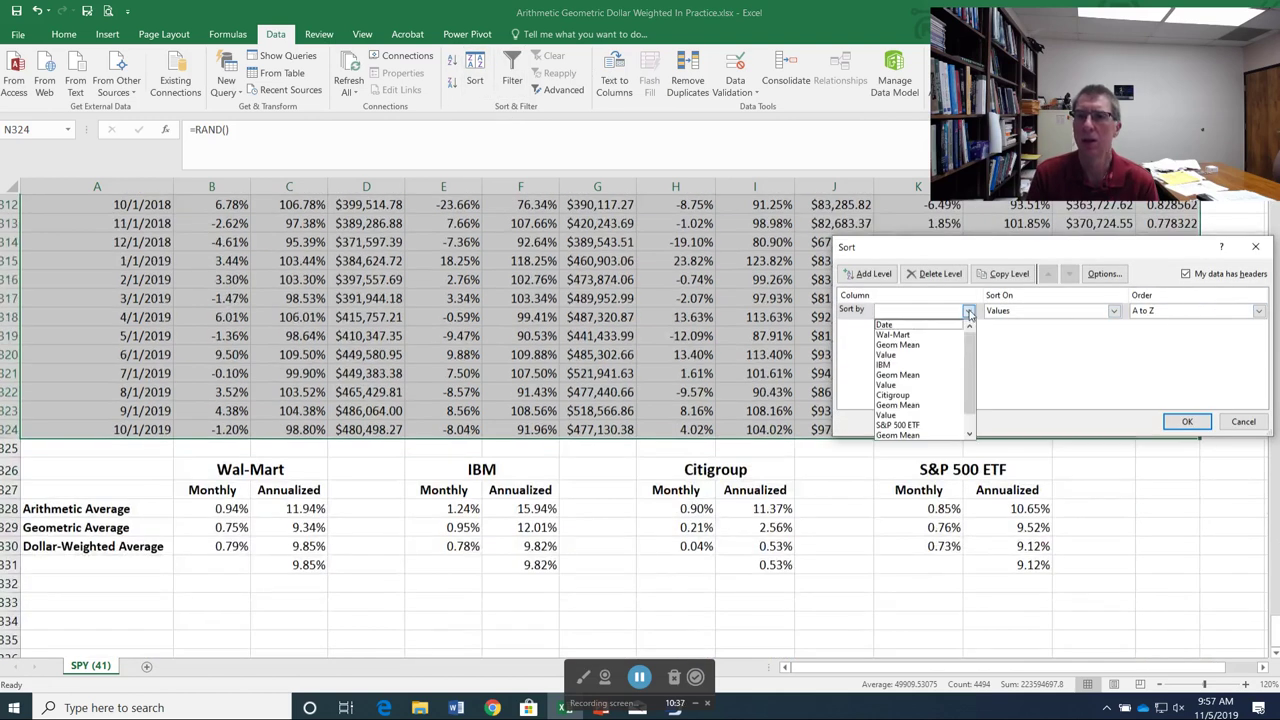
scroll(922, 400, down, 3)
click(918, 435)
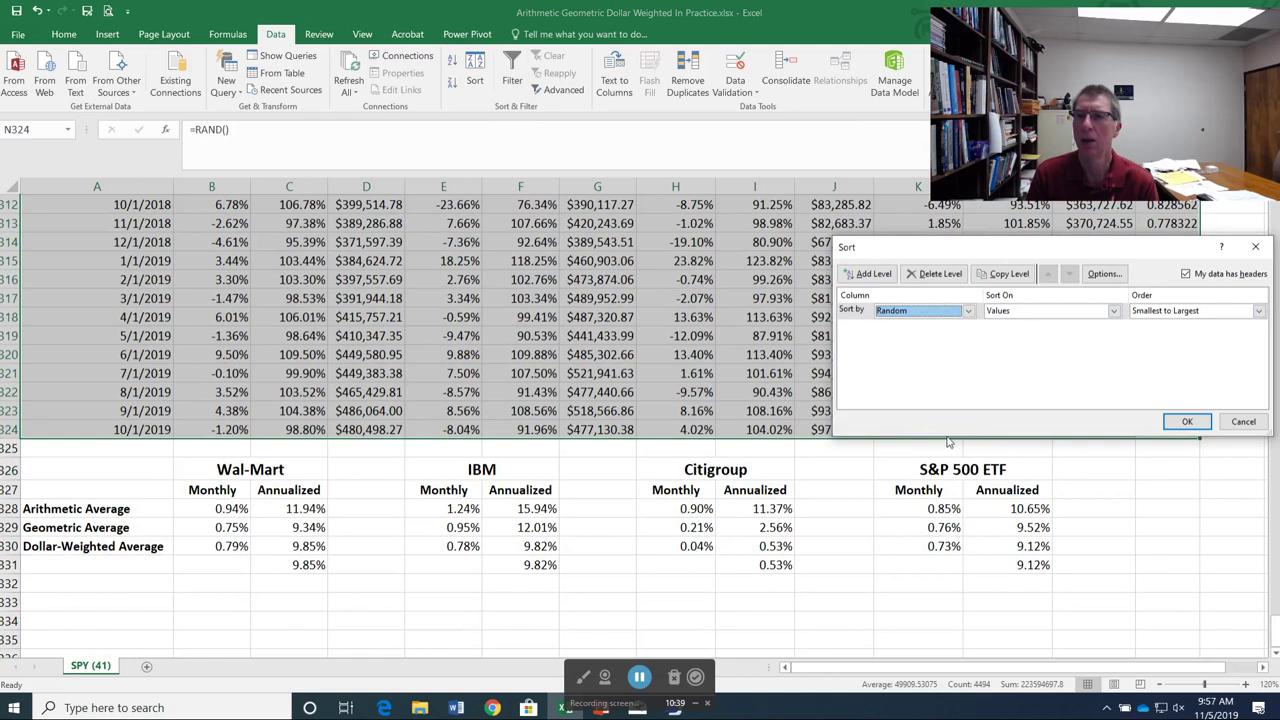
click(1190, 421)
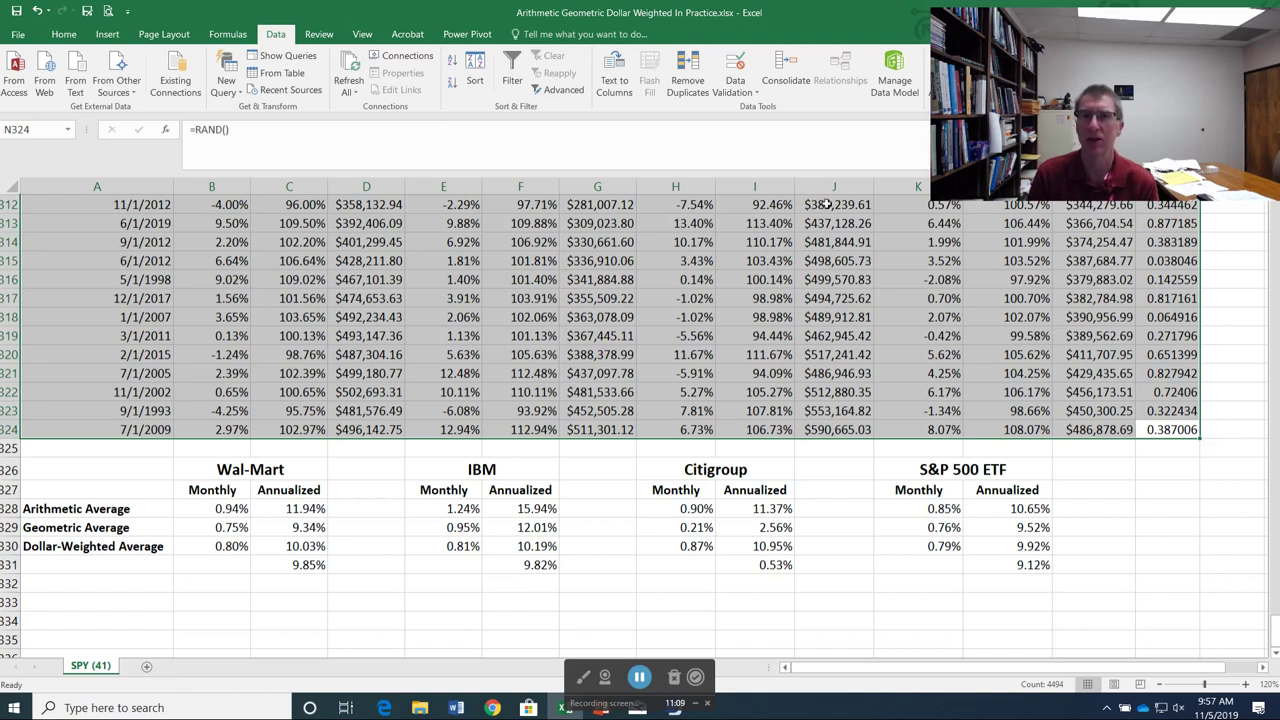
- Reshuffle the selected monthly data once more by repeating the sort on the Random column
click(477, 84)
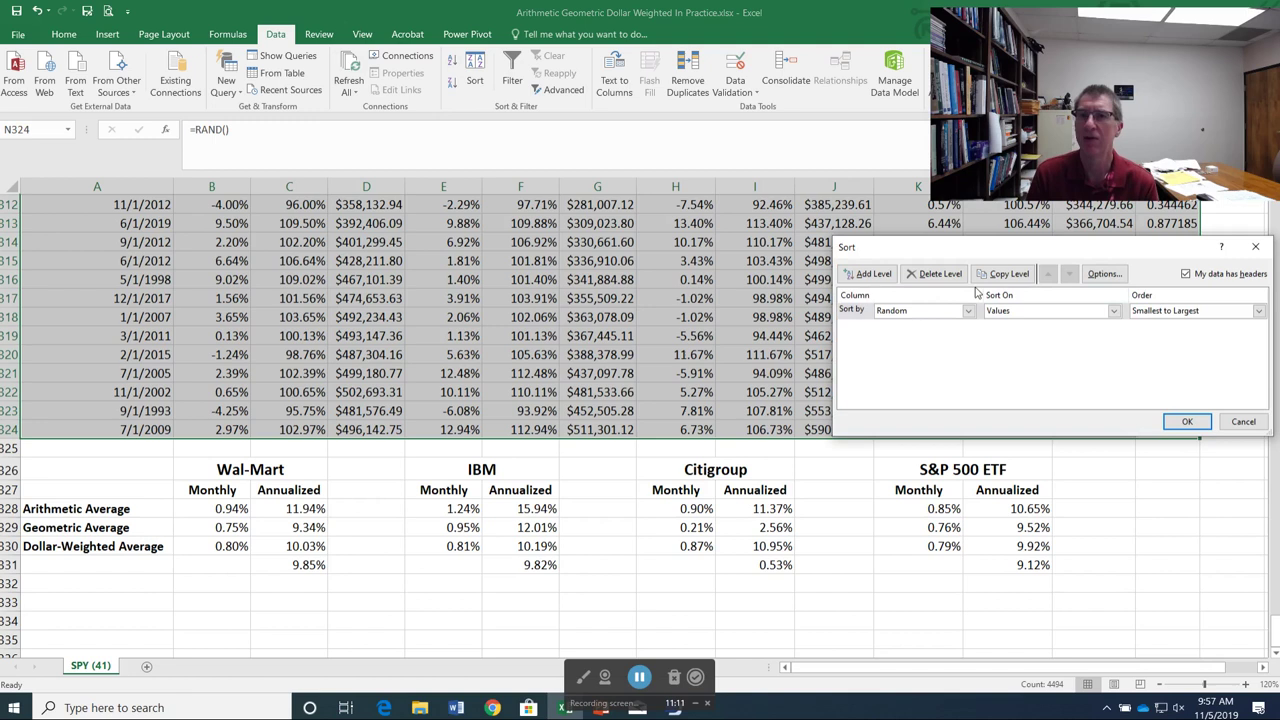
click(1183, 424)
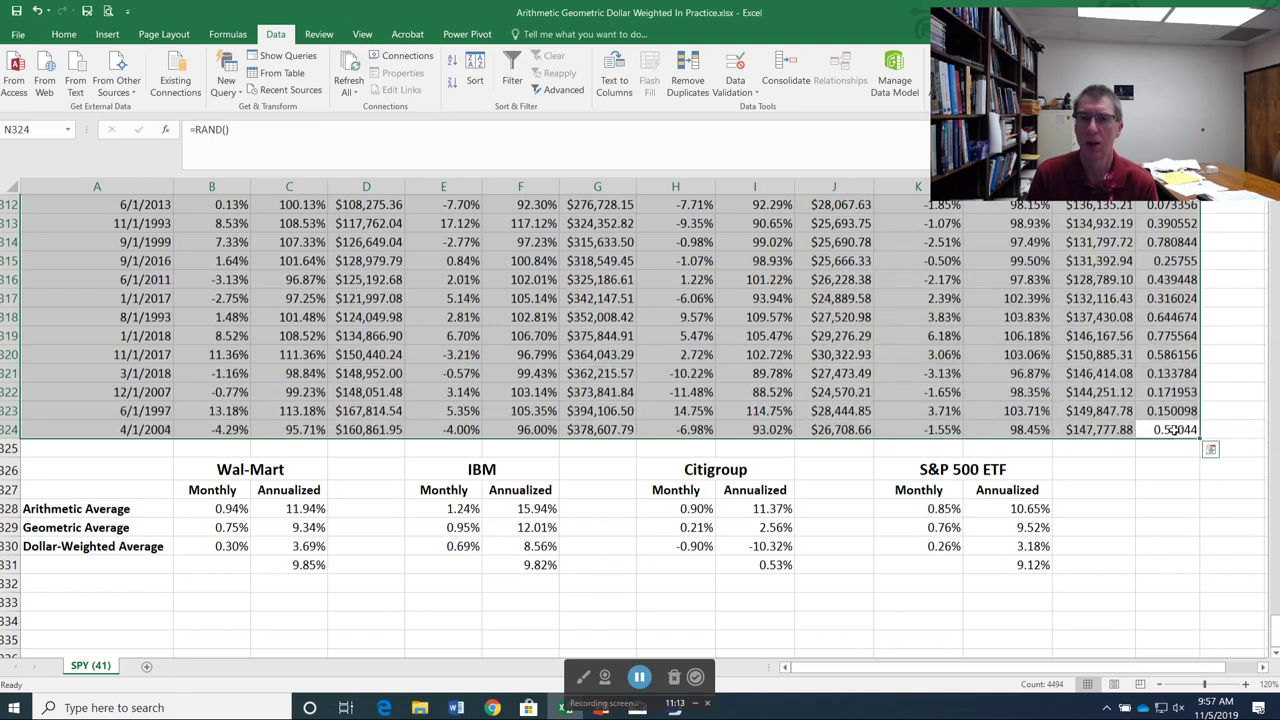
- Compare the reshuffled annualized dollar-weighted averages of all four investments with the recorded values in row 331 and Citigroup's arithmetic and geometric averages
drag(785, 548, 697, 527)
click(785, 548)
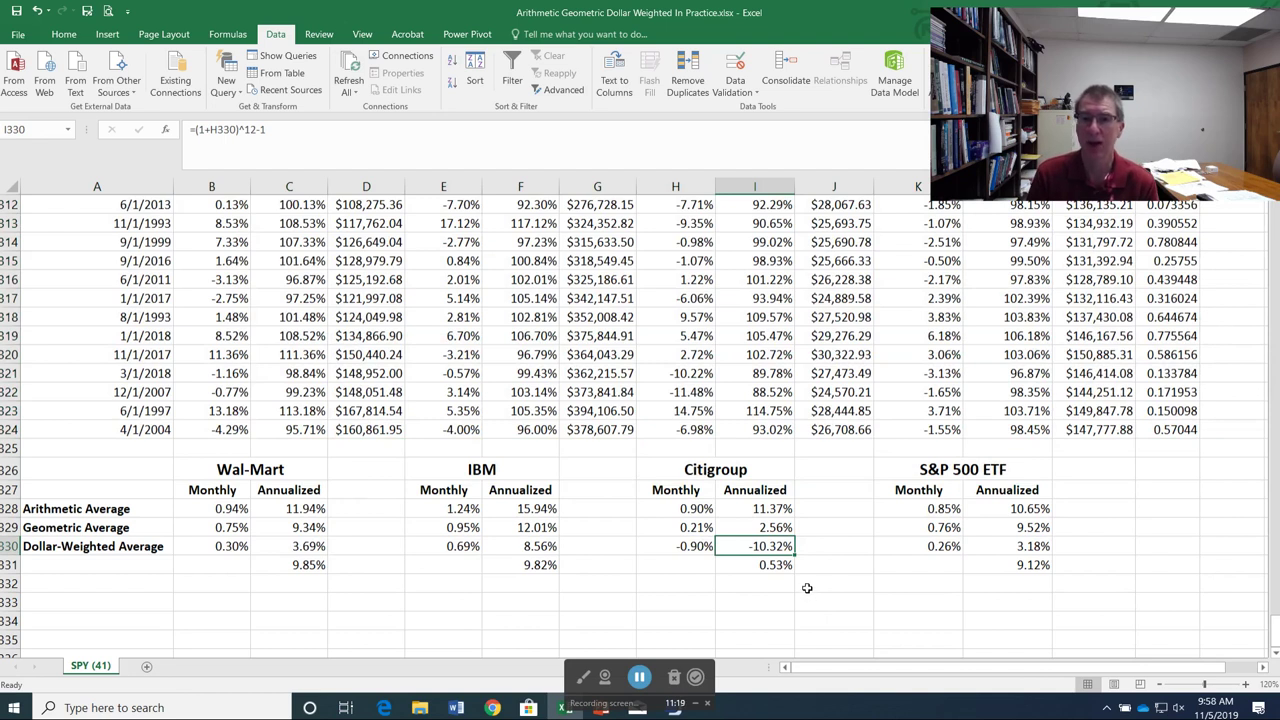
click(305, 547)
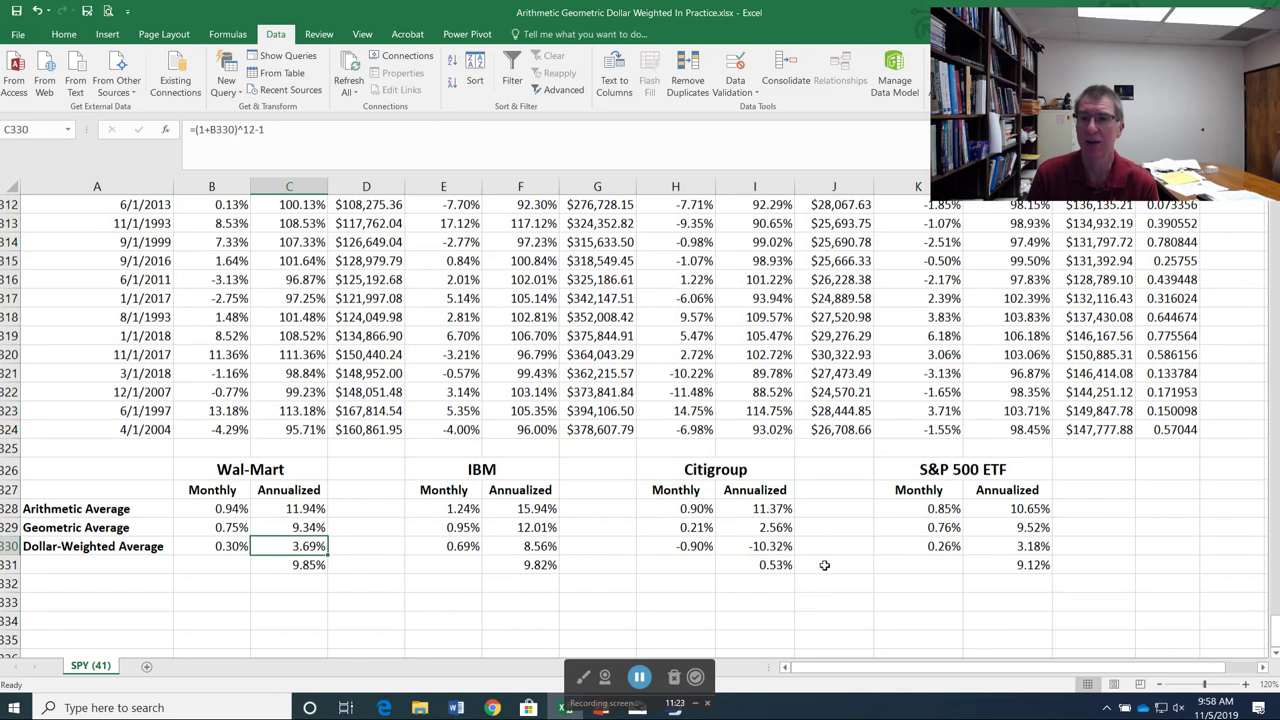
click(984, 545)
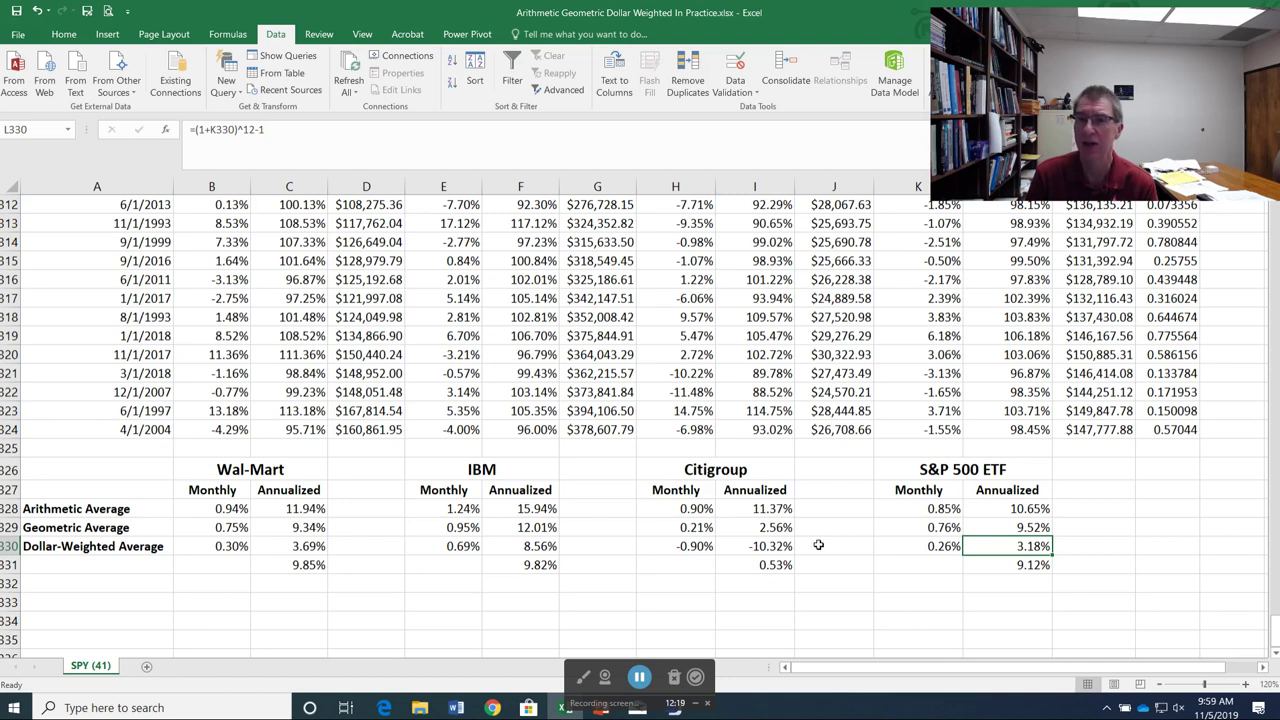
click(774, 506)
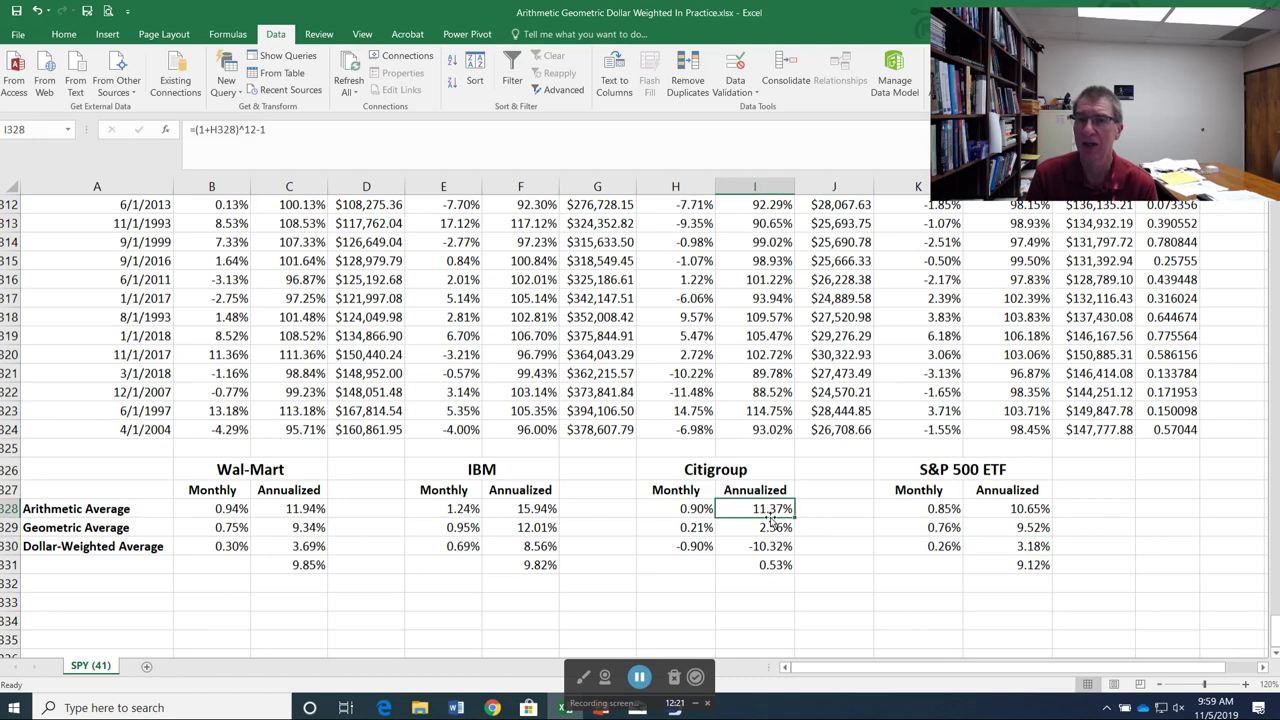
click(770, 526)
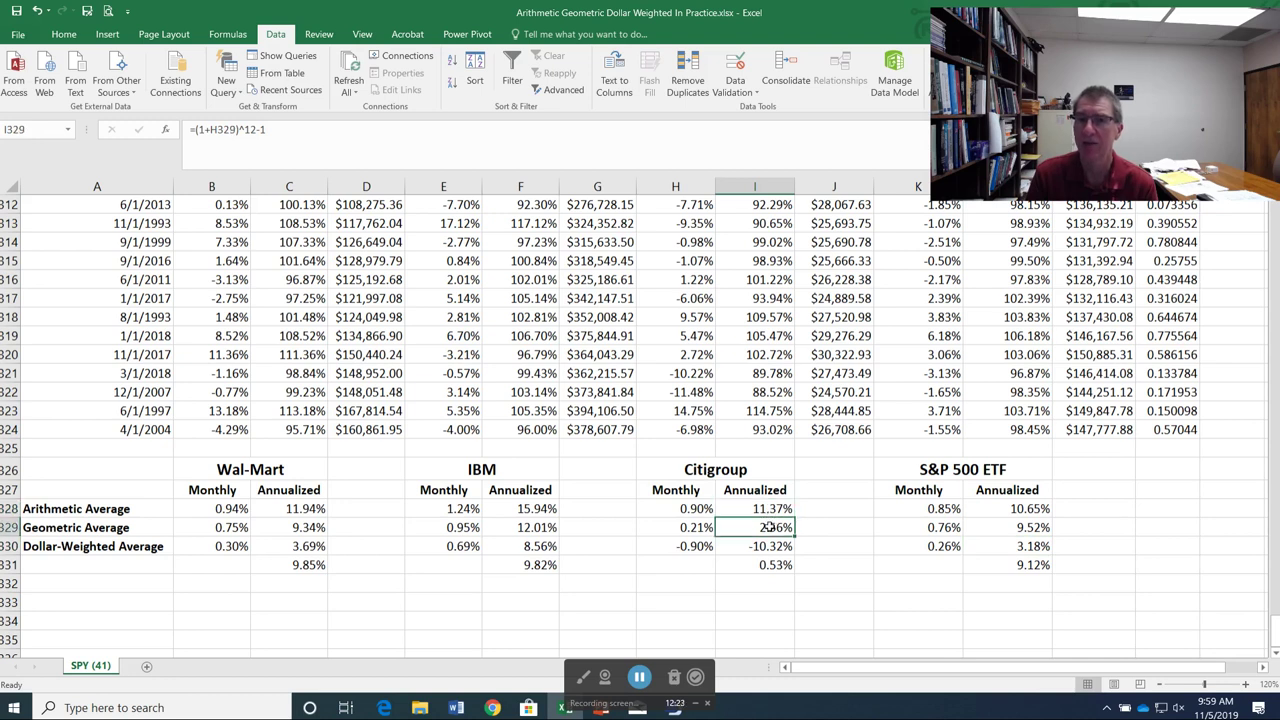
click(547, 567)
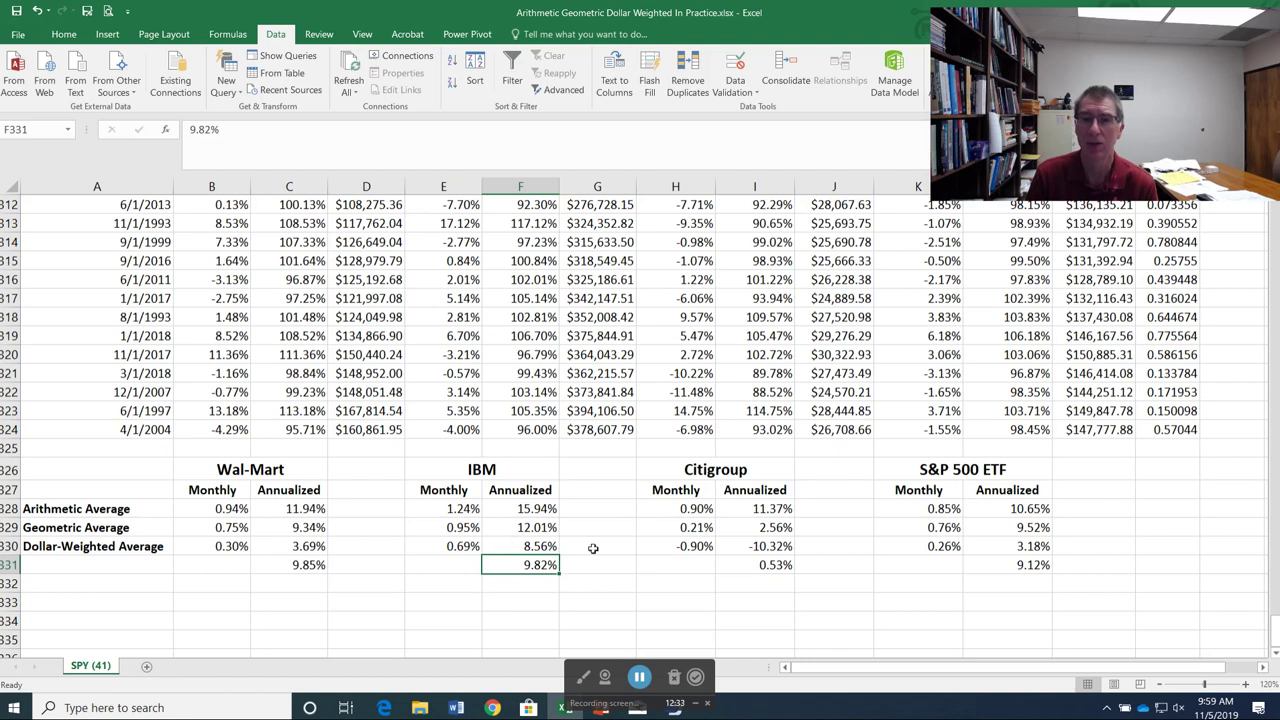
click(740, 546)
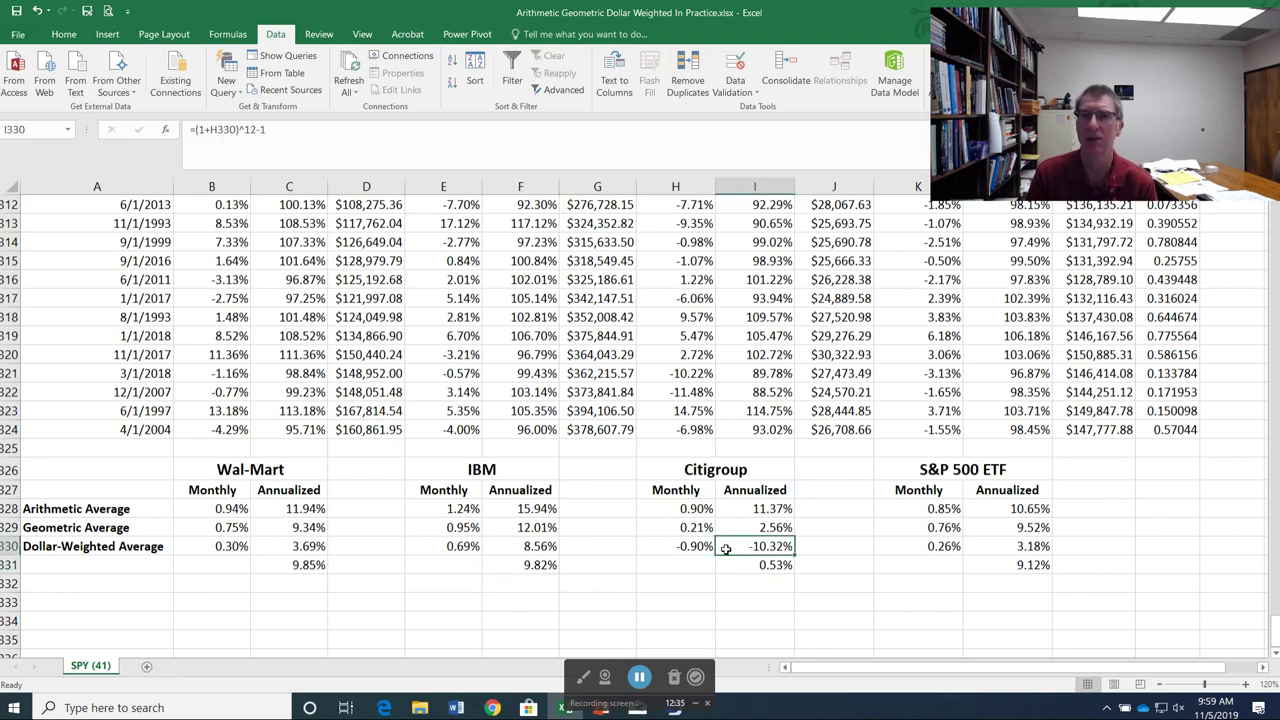